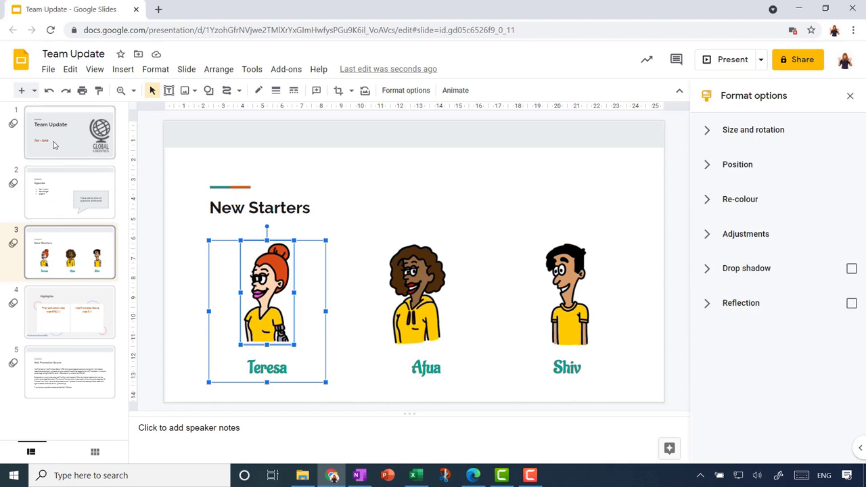
Recolour the Global Logistics logo teal using the Light 1 re-colour option.
{"action": "left_click", "coordinate": [577, 248]}
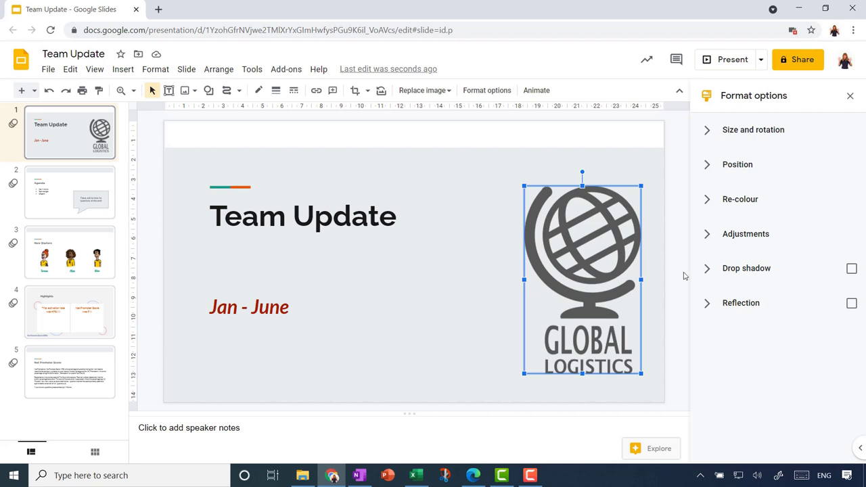
{"action": "left_click", "coordinate": [711, 207]}
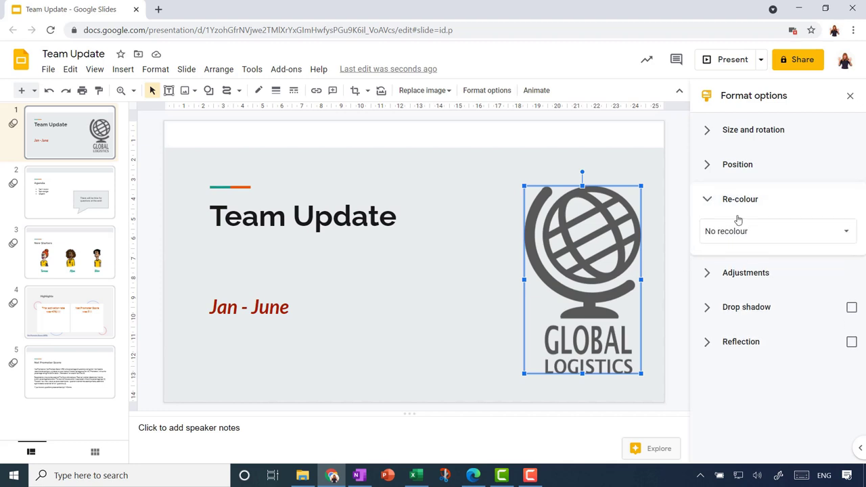
{"action": "left_click", "coordinate": [845, 231]}
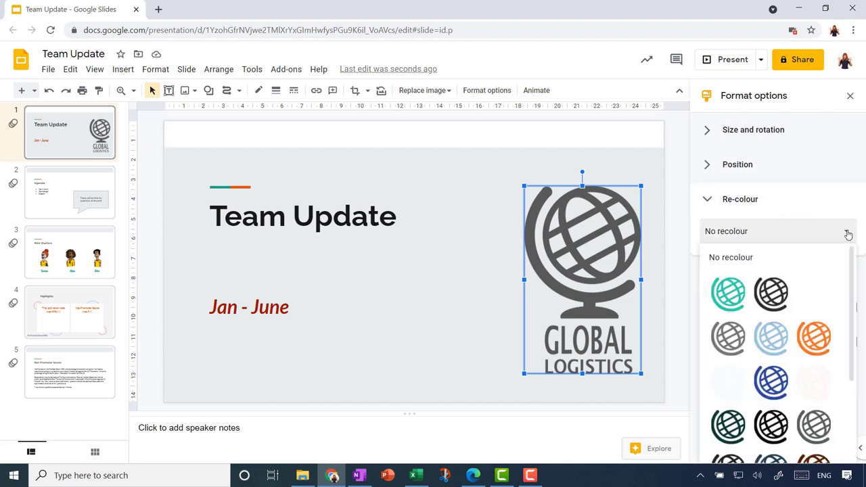
{"action": "left_click", "coordinate": [731, 293]}
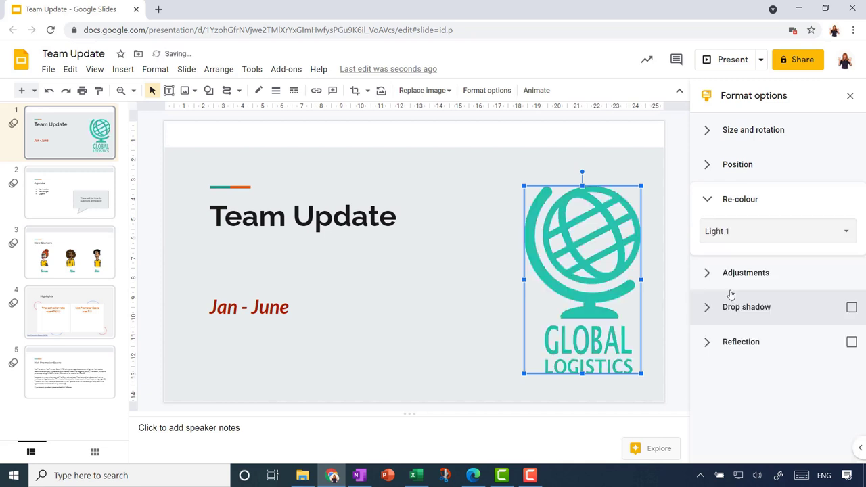
{"action": "left_click", "coordinate": [708, 203]}
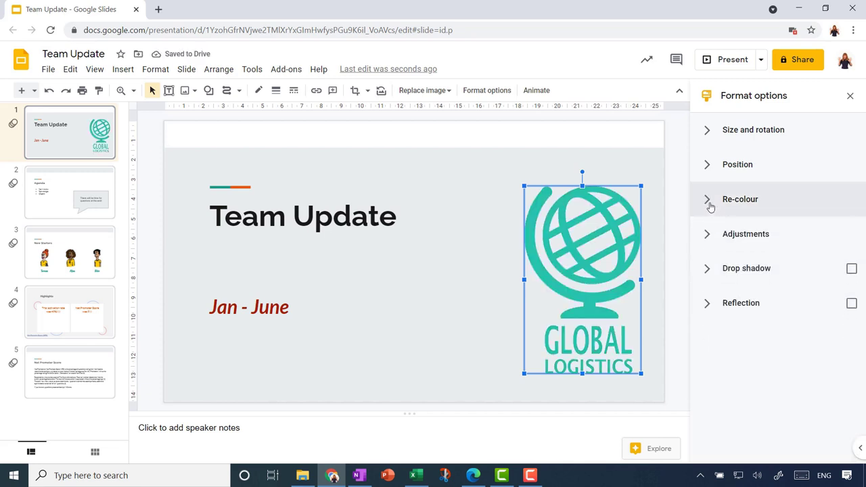
Give the logo a black drop shadow, tuning angle, distance and blur so it sits close.
{"action": "left_click", "coordinate": [708, 266]}
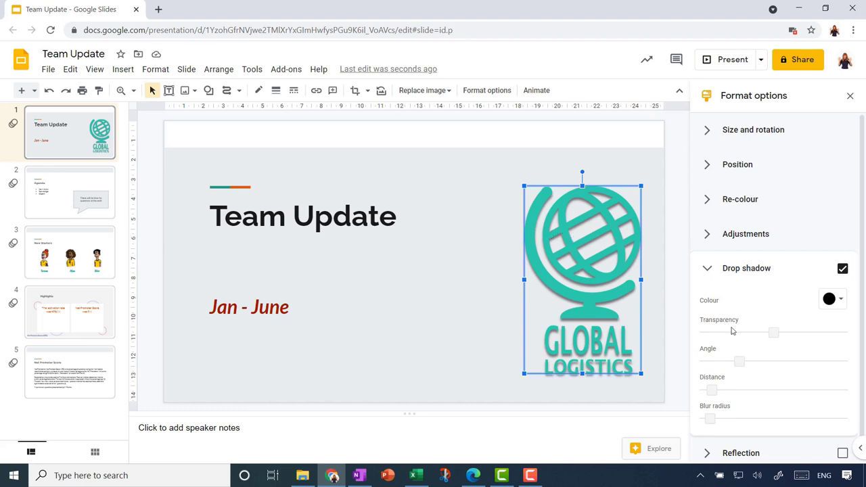
{"action": "mouse_move", "coordinate": [740, 361]}
{"action": "left_mouse_down"}
{"action": "mouse_move", "coordinate": [772, 360]}
{"action": "mouse_move", "coordinate": [747, 362]}
{"action": "left_mouse_up"}
{"action": "left_click_drag", "start_coordinate": [711, 390], "coordinate": [753, 386]}
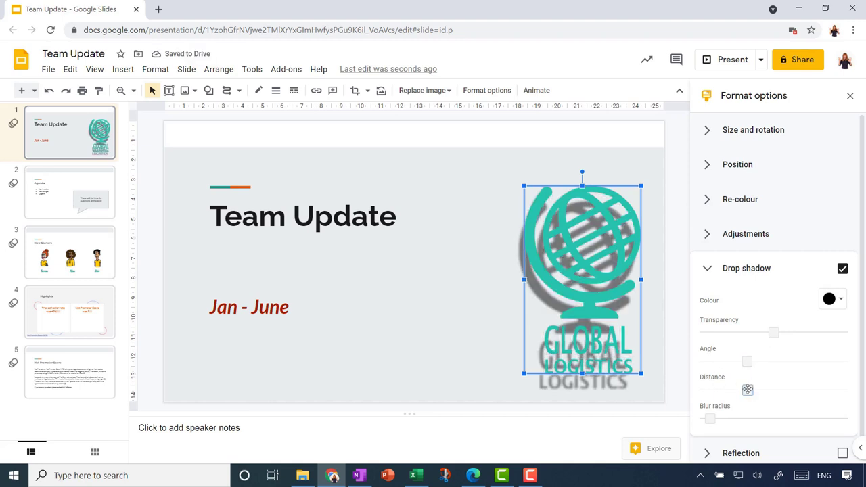
{"action": "mouse_move", "coordinate": [710, 418]}
{"action": "left_mouse_down"}
{"action": "mouse_move", "coordinate": [735, 417]}
{"action": "mouse_move", "coordinate": [716, 419]}
{"action": "left_mouse_up"}
{"action": "left_click_drag", "start_coordinate": [746, 391], "coordinate": [720, 390]}
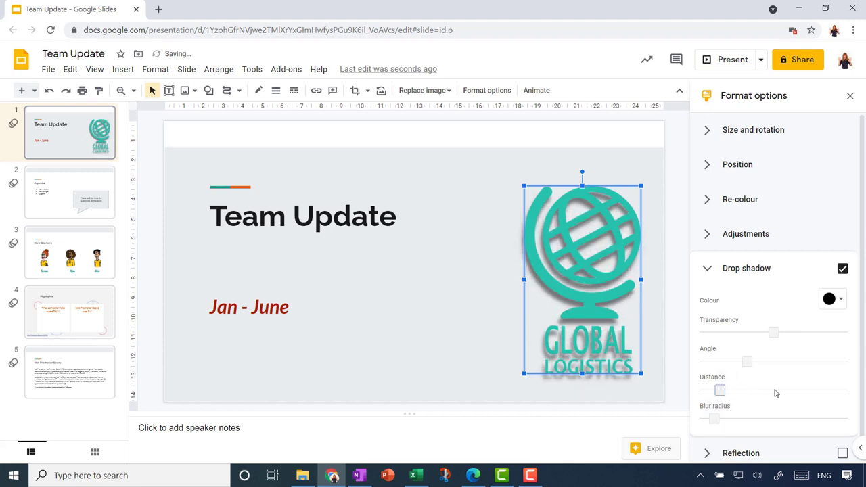
{"action": "left_click", "coordinate": [834, 299]}
{"action": "left_click", "coordinate": [832, 310]}
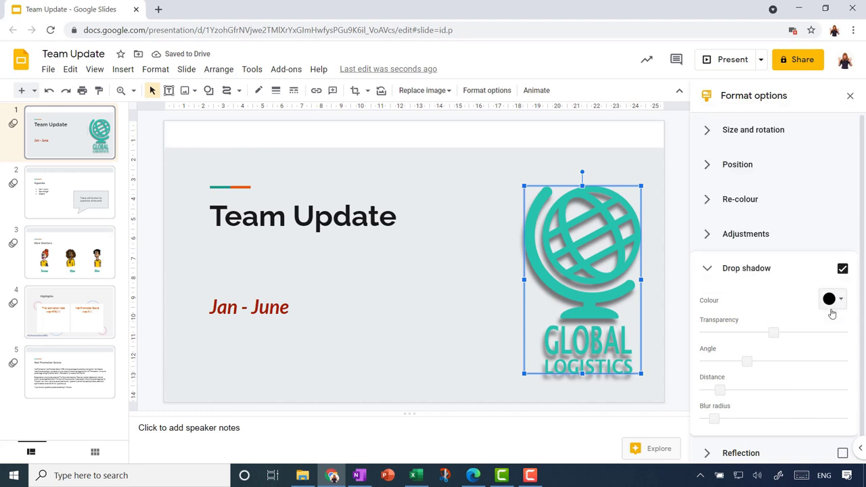
{"action": "left_click", "coordinate": [707, 273]}
Give the logo a reflection with about 67% transparency and distance 10.
{"action": "left_click", "coordinate": [707, 304]}
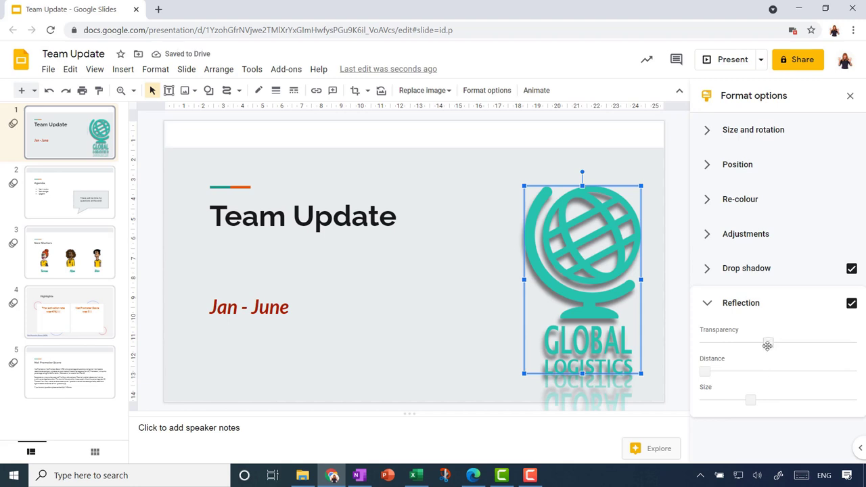
{"action": "left_click_drag", "start_coordinate": [768, 343], "coordinate": [802, 343]}
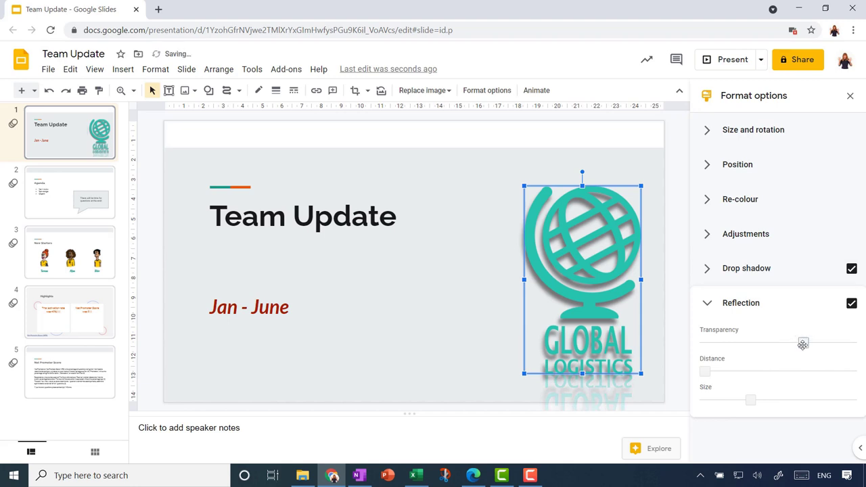
{"action": "left_click_drag", "start_coordinate": [707, 372], "coordinate": [735, 372]}
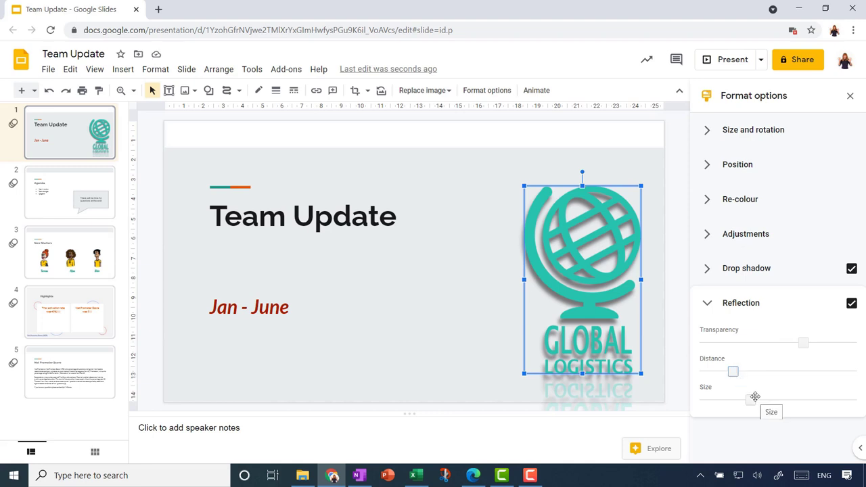
{"action": "left_click", "coordinate": [708, 304]}
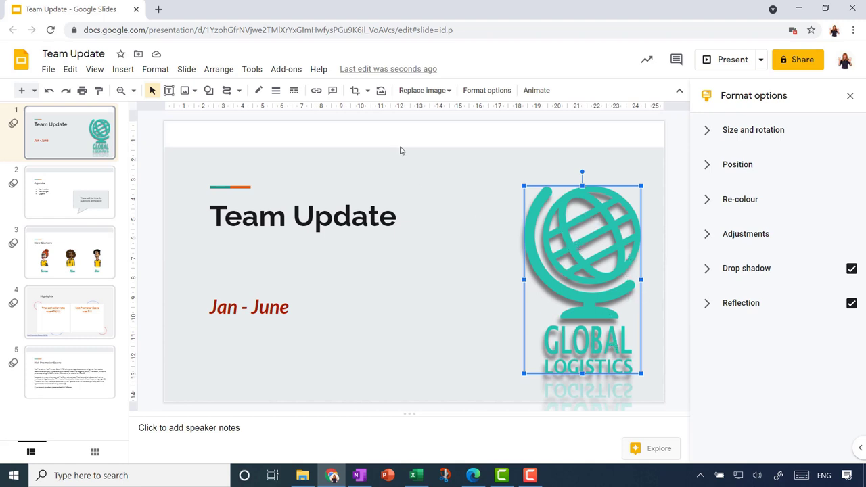
Crop the bottom text off the logo image.
{"action": "left_click", "coordinate": [355, 90]}
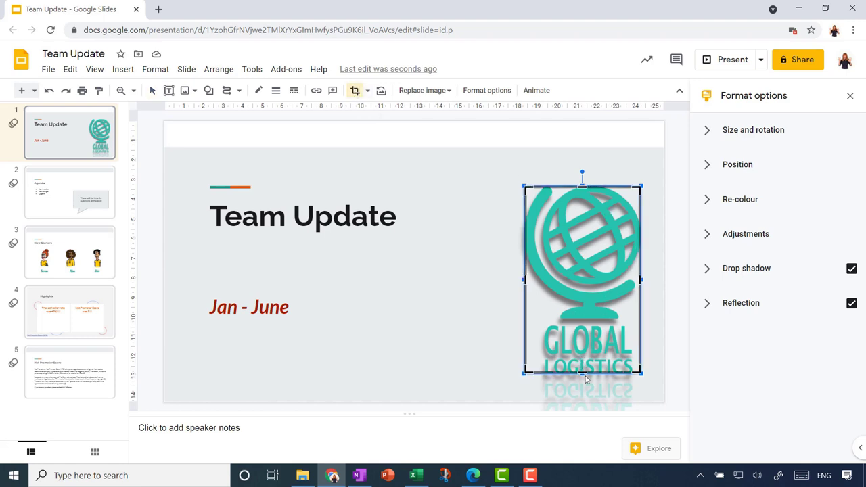
{"action": "left_click_drag", "start_coordinate": [584, 371], "coordinate": [591, 324]}
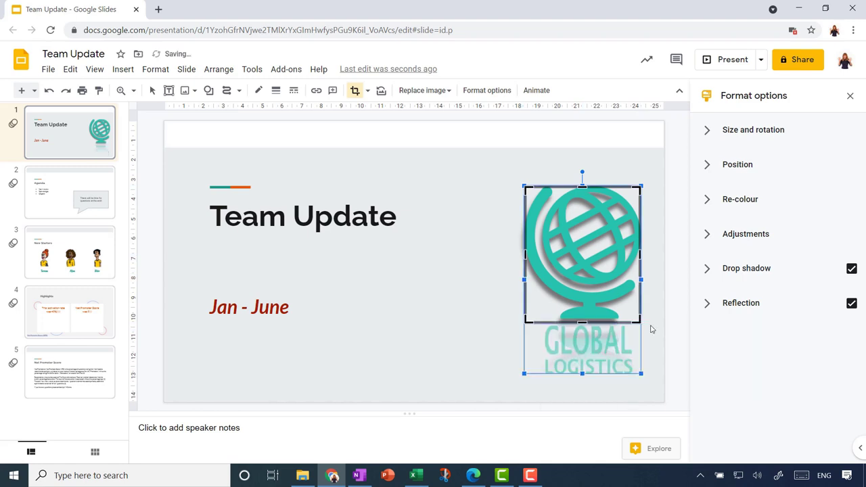
{"action": "key", "text": "Return"}
{"action": "left_click", "coordinate": [668, 347]}
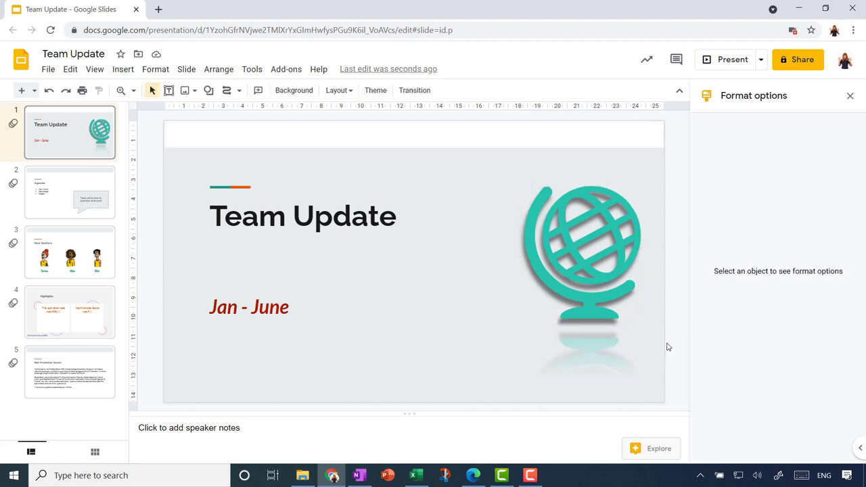
Reset the logo image, remove its drop shadow and reflection, and move it slightly lower.
{"action": "left_click", "coordinate": [572, 251]}
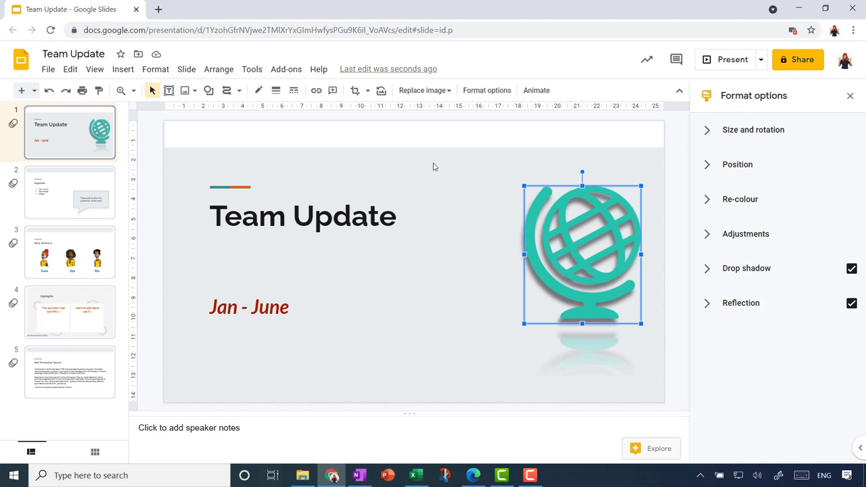
{"action": "left_click", "coordinate": [381, 92]}
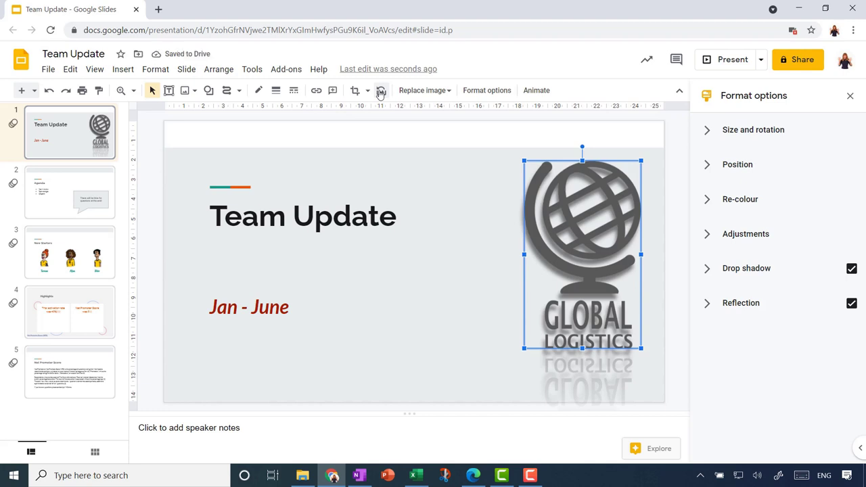
{"action": "left_click", "coordinate": [851, 269]}
{"action": "left_click", "coordinate": [852, 304]}
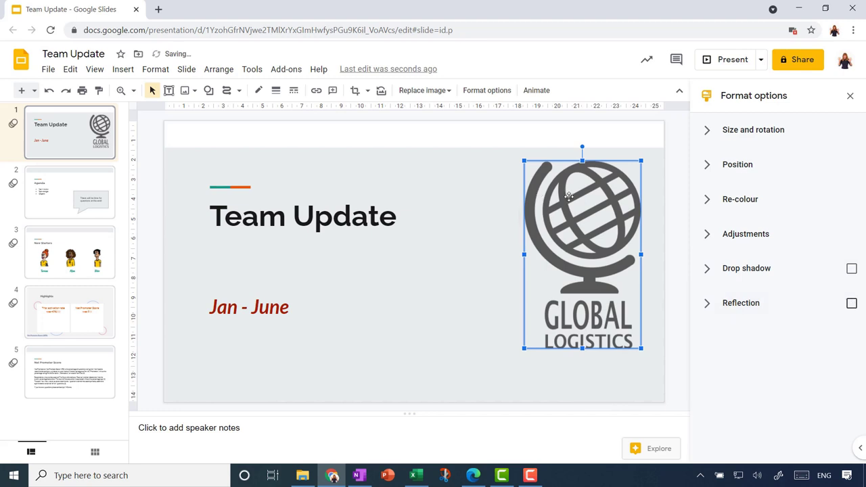
{"action": "left_click_drag", "start_coordinate": [568, 196], "coordinate": [569, 215]}
{"action": "left_click", "coordinate": [475, 293]}
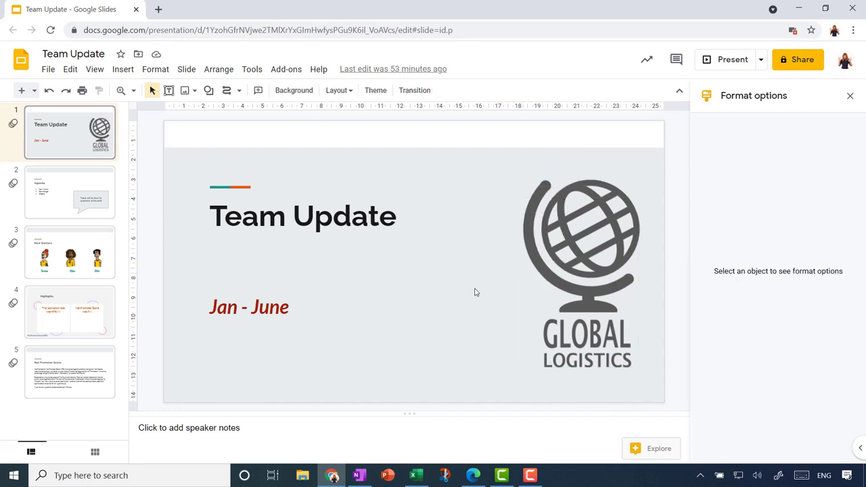
{"action": "left_click", "coordinate": [107, 373]}
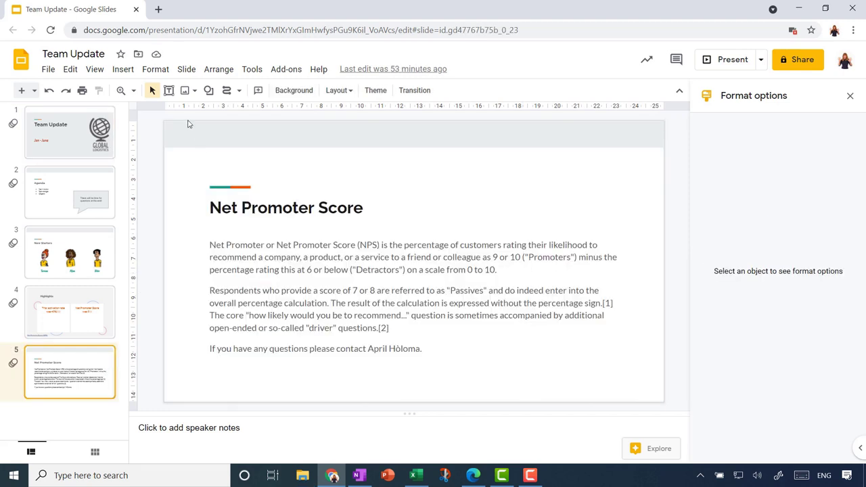
Insert the yellow-flowers-in-a-vase photo from My Drive onto the Net Promoter Score slide.
{"action": "left_click", "coordinate": [184, 90]}
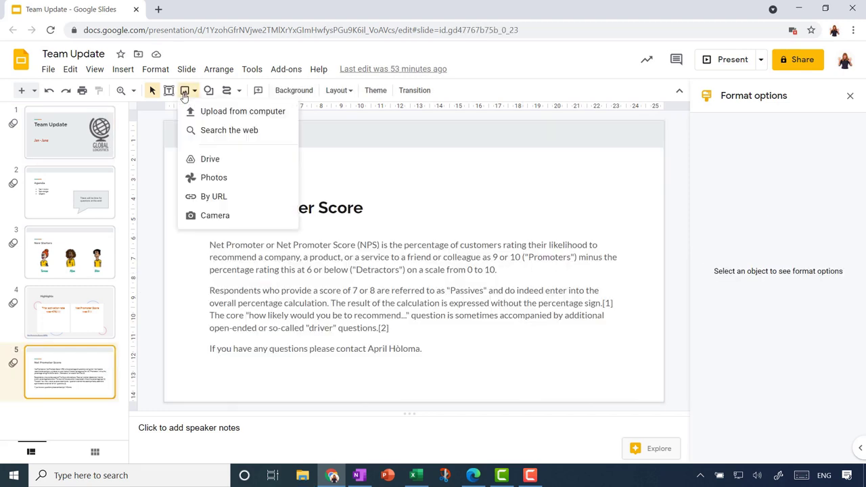
{"action": "left_click", "coordinate": [233, 160]}
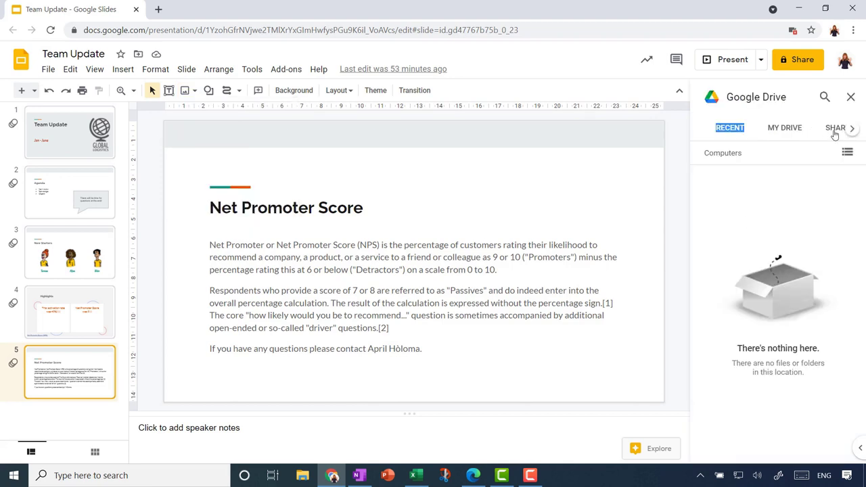
{"action": "left_click", "coordinate": [787, 133]}
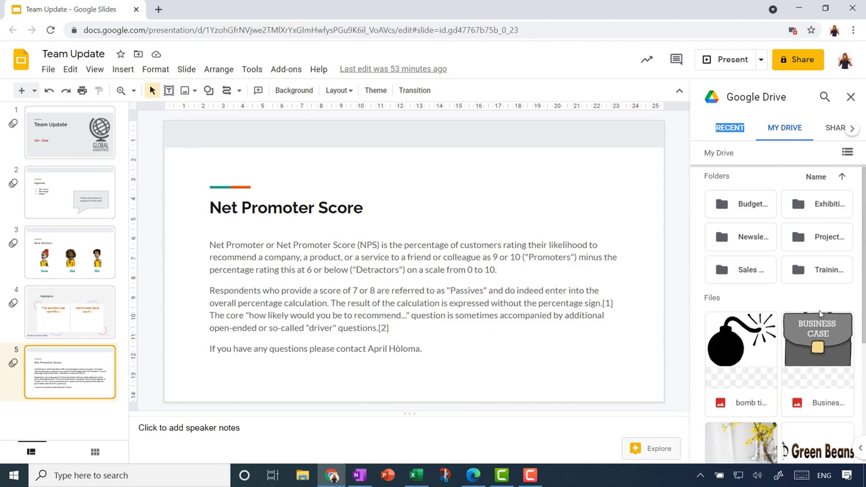
{"action": "scroll", "coordinate": [765, 284], "scroll_direction": "down", "scroll_amount": 3}
{"action": "left_click", "coordinate": [764, 284]}
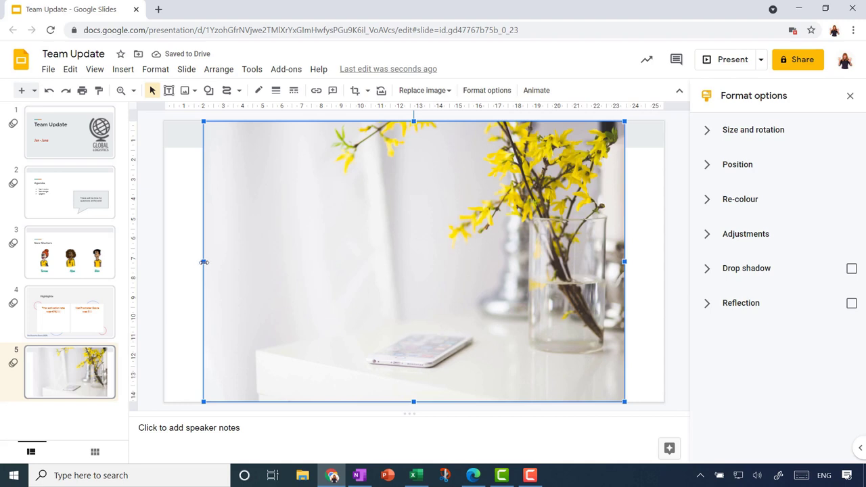
Stretch the photo to full slide width and raise its transparency so the text shows through.
{"action": "left_click_drag", "start_coordinate": [204, 262], "coordinate": [163, 261]}
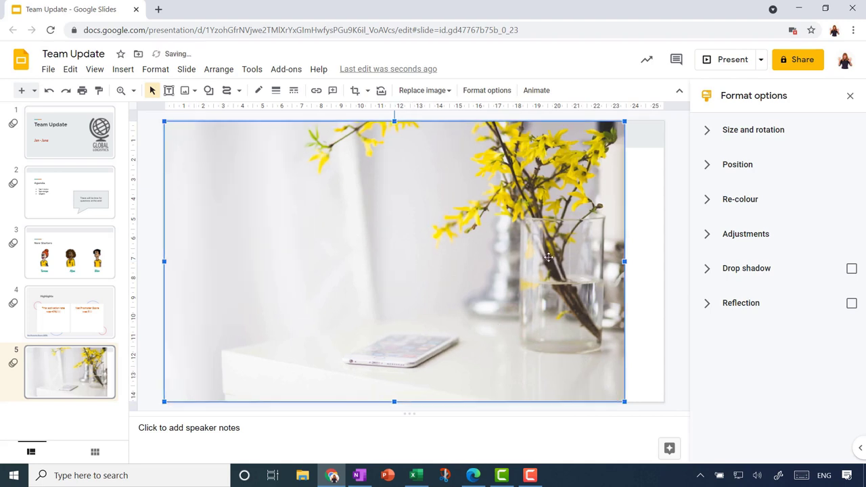
{"action": "left_click_drag", "start_coordinate": [627, 262], "coordinate": [663, 261]}
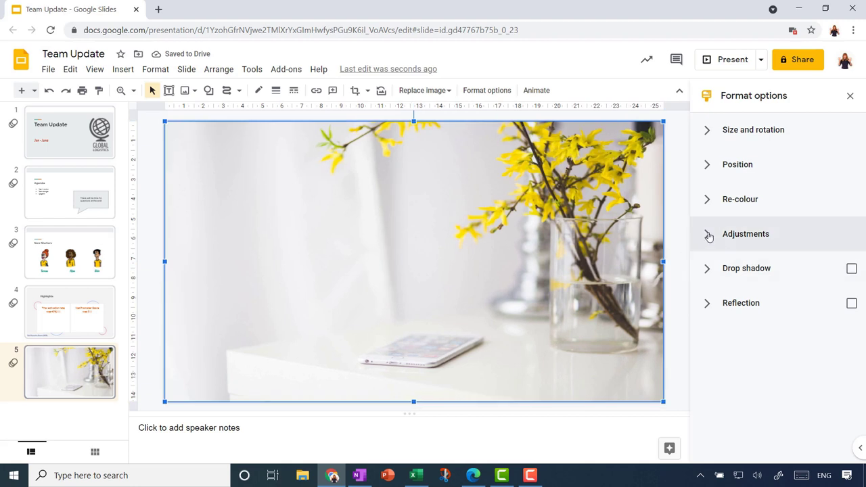
{"action": "left_click", "coordinate": [709, 235]}
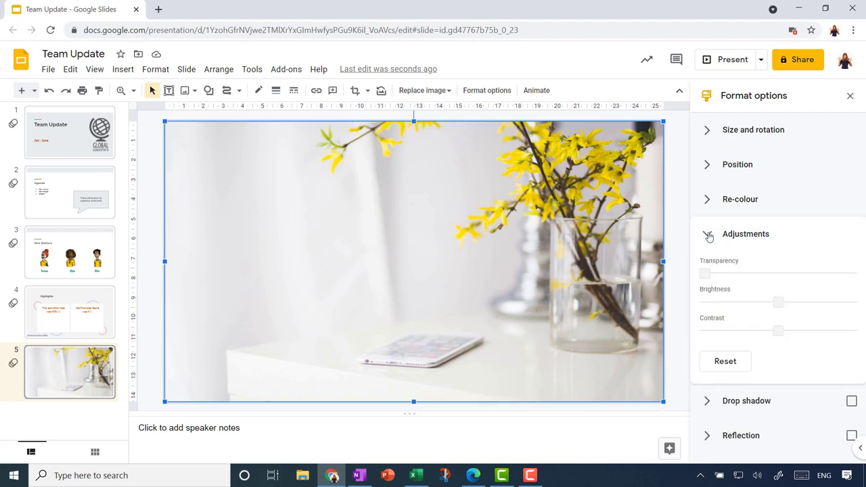
{"action": "left_click_drag", "start_coordinate": [706, 275], "coordinate": [757, 274]}
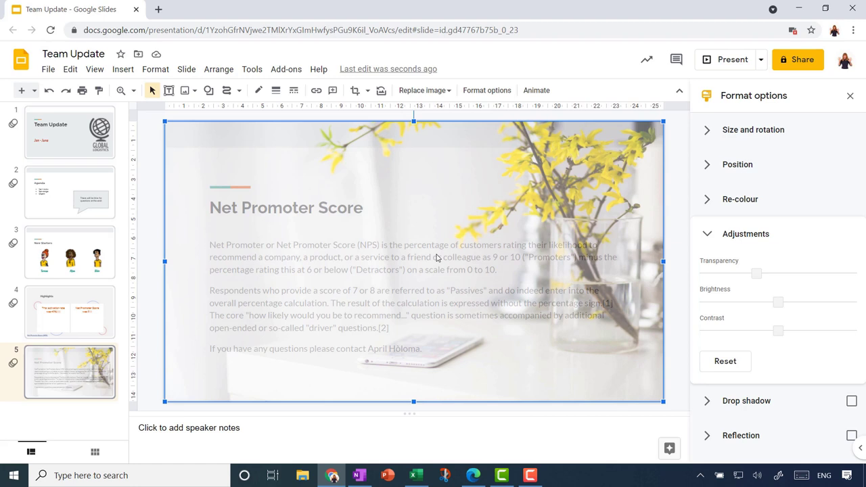
Send the flower photo to the back, behind the slide text.
{"action": "left_click", "coordinate": [215, 71]}
{"action": "mouse_move", "coordinate": [233, 93]}
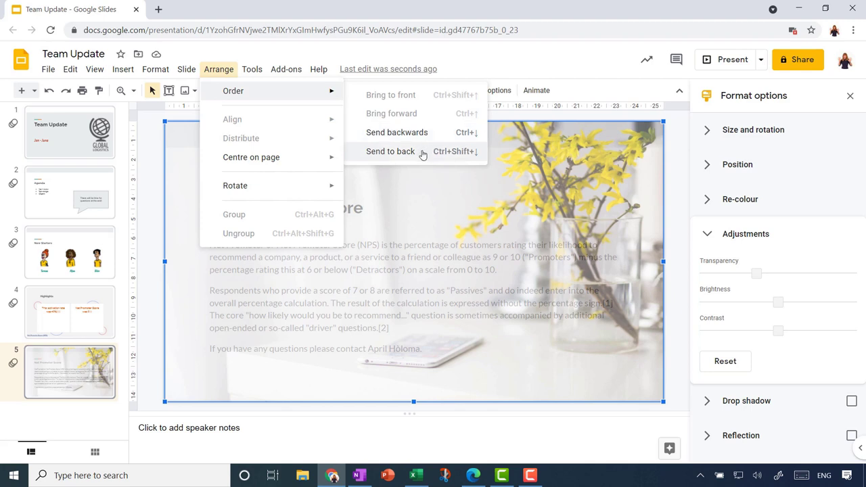
{"action": "left_click", "coordinate": [390, 152]}
Narrow the Net Promoter Score body text box so its text wraps sooner.
{"action": "left_click", "coordinate": [421, 271]}
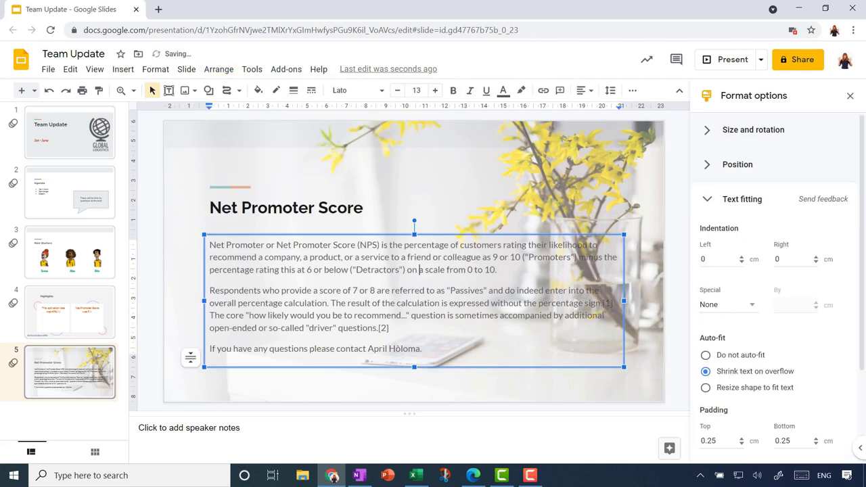
{"action": "left_click_drag", "start_coordinate": [624, 305], "coordinate": [526, 306]}
{"action": "left_click", "coordinate": [552, 409]}
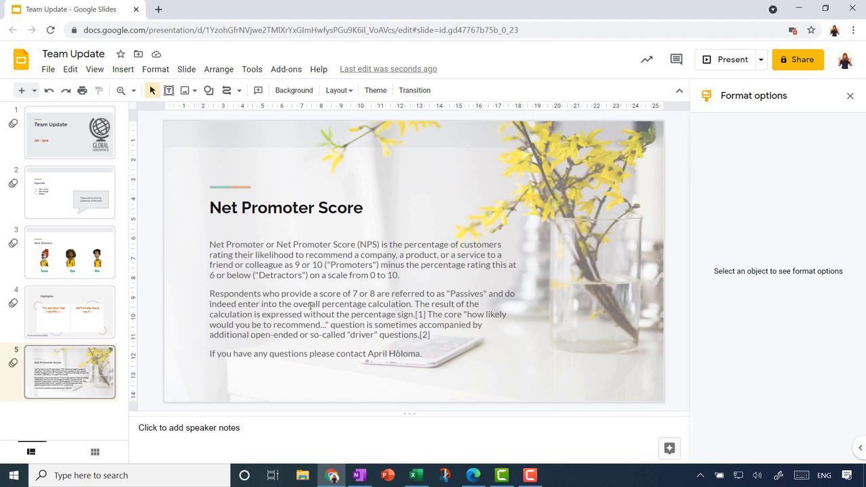
Delete the flower photo from the slide.
{"action": "left_click", "coordinate": [472, 156]}
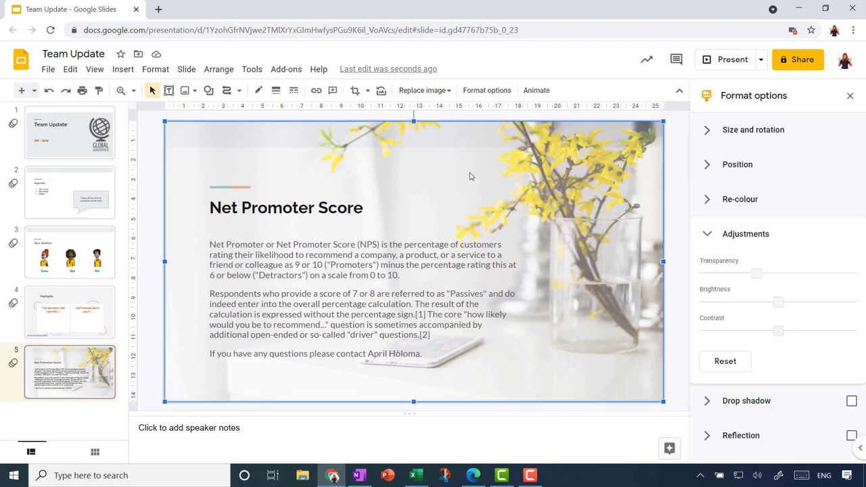
{"action": "key", "text": "Down"}
{"action": "key", "text": "Down"}
{"action": "key", "text": "Down"}
{"action": "key", "text": "Left"}
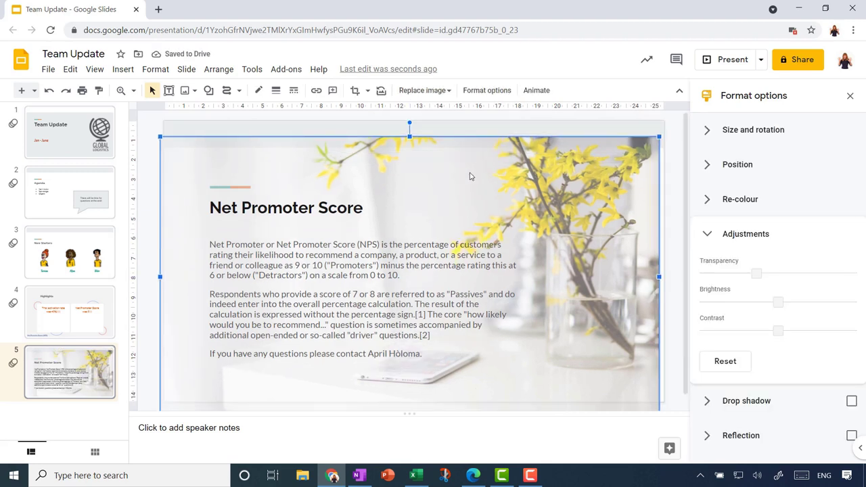
{"action": "key", "text": "ctrl+z"}
{"action": "left_click", "coordinate": [154, 220]}
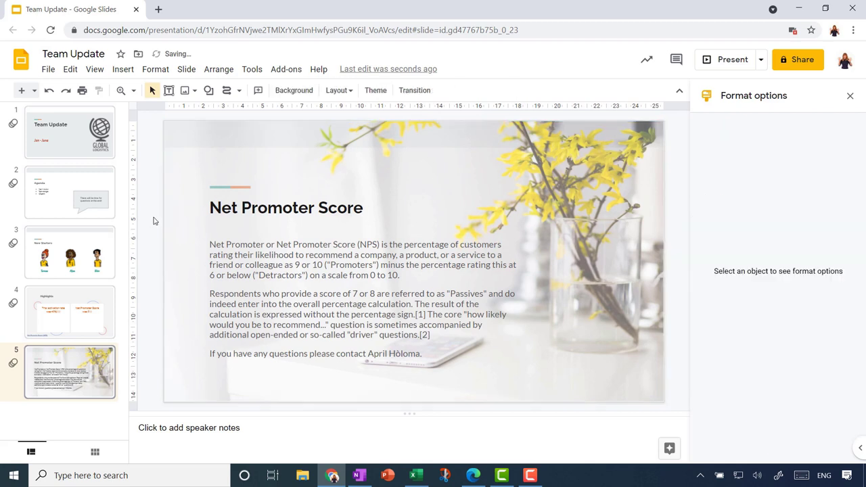
{"action": "left_click", "coordinate": [520, 366]}
{"action": "left_click", "coordinate": [577, 345]}
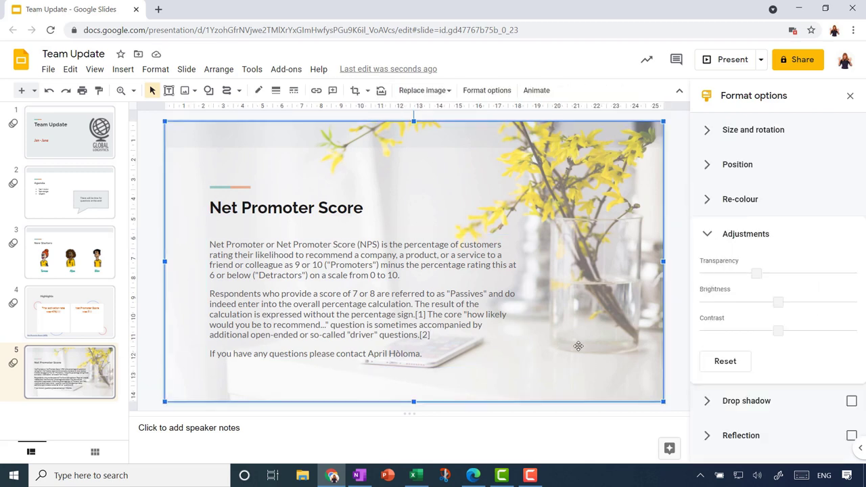
{"action": "key", "text": "Delete"}
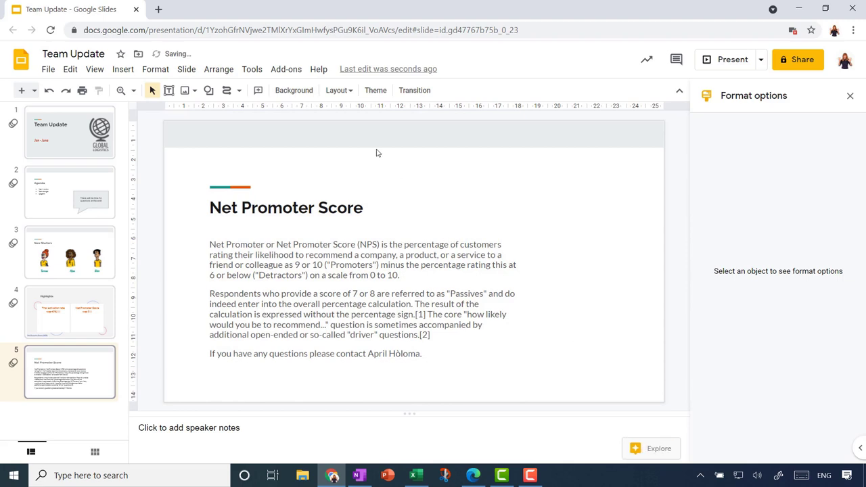
Set the flower photo from Google Drive as the Net Promoter Score slide background image.
{"action": "left_click", "coordinate": [309, 91]}
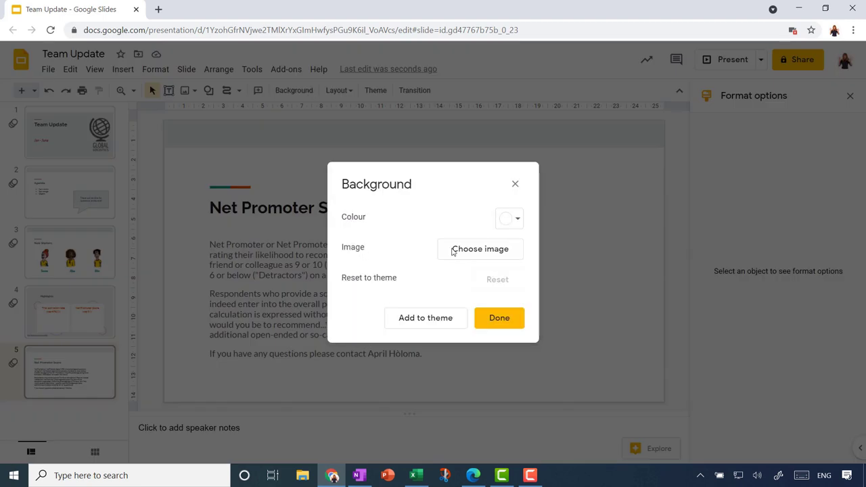
{"action": "left_click", "coordinate": [508, 250]}
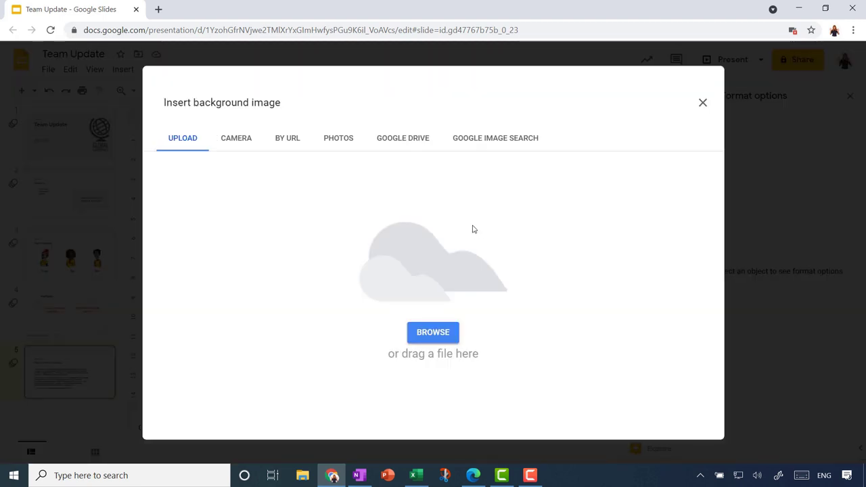
{"action": "left_click", "coordinate": [402, 139]}
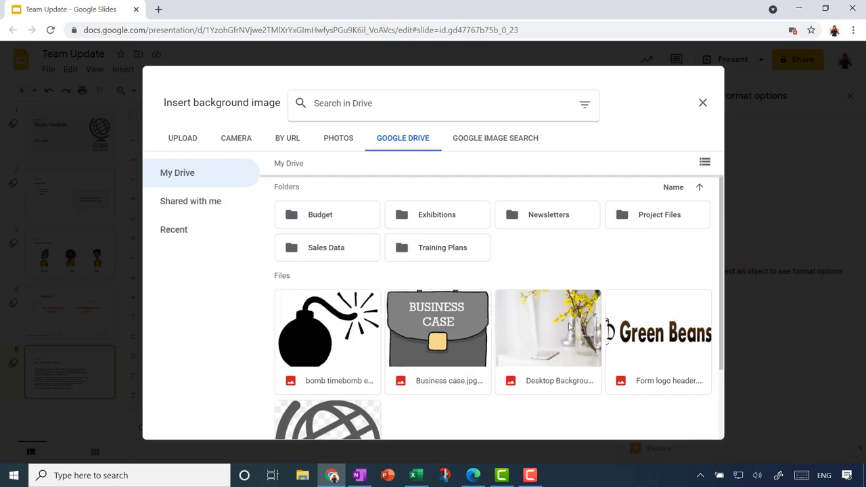
{"action": "scroll", "coordinate": [541, 301], "scroll_direction": "down", "scroll_amount": 1}
{"action": "left_click", "coordinate": [538, 297]}
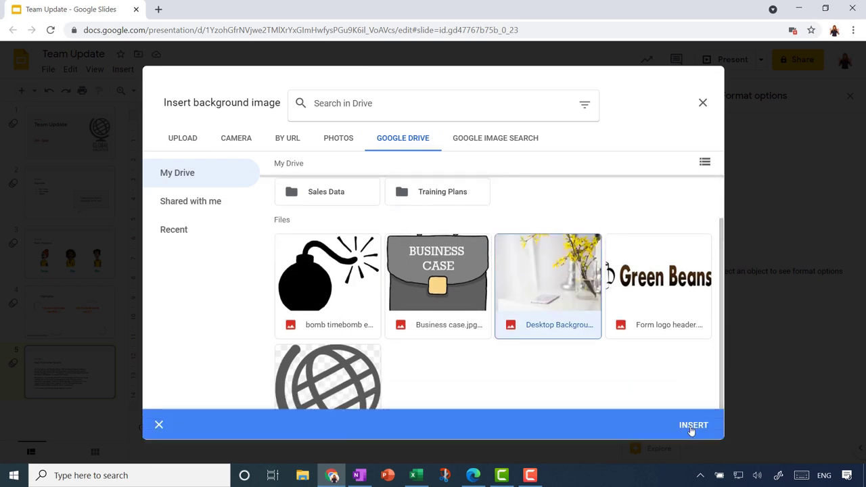
{"action": "left_click", "coordinate": [690, 425]}
{"action": "left_click", "coordinate": [515, 323]}
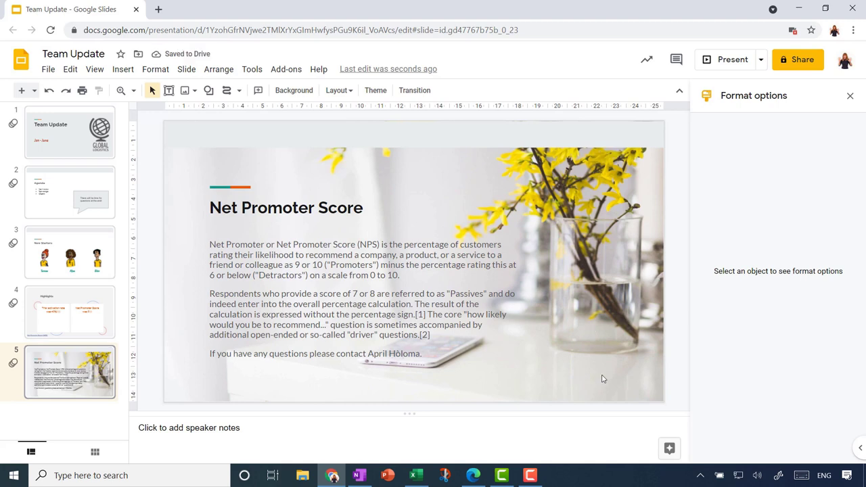
{"action": "left_click", "coordinate": [446, 207]}
{"action": "left_click", "coordinate": [437, 172]}
Reset the slide background to the theme default.
{"action": "left_click", "coordinate": [292, 90]}
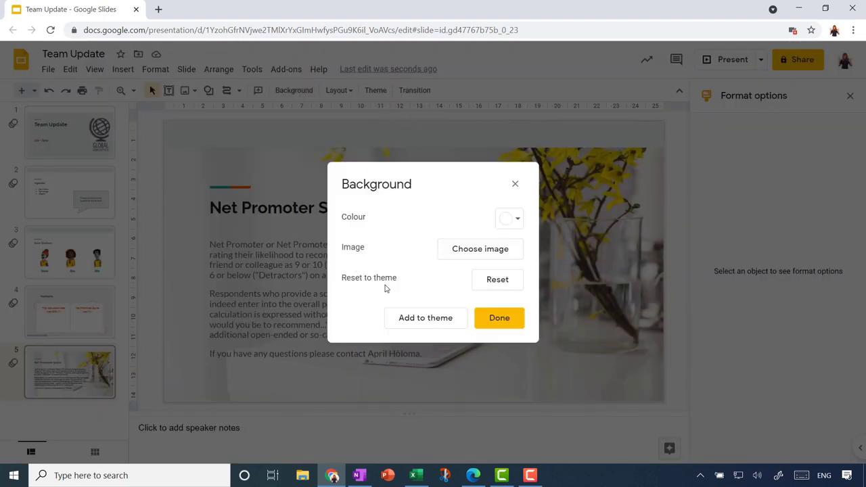
{"action": "left_click", "coordinate": [500, 282]}
{"action": "left_click", "coordinate": [504, 318]}
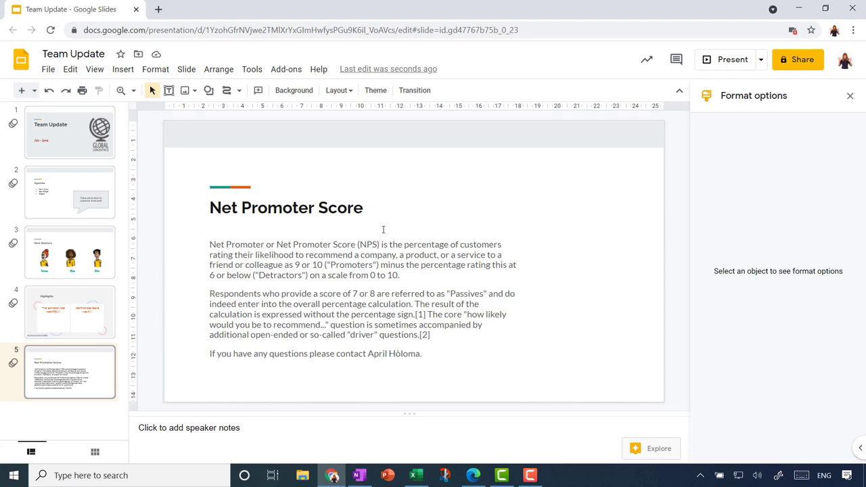
Apply the Title and body layout, then go to the Agenda slide.
{"action": "left_click", "coordinate": [338, 90]}
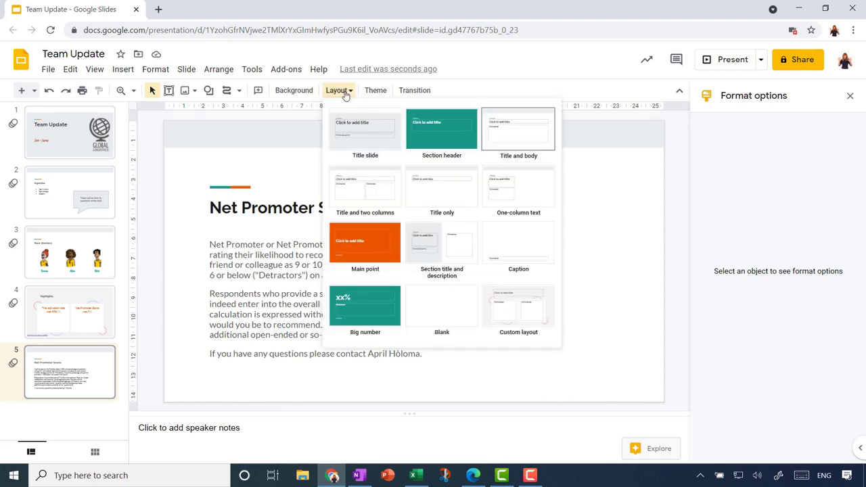
{"action": "left_click", "coordinate": [541, 146]}
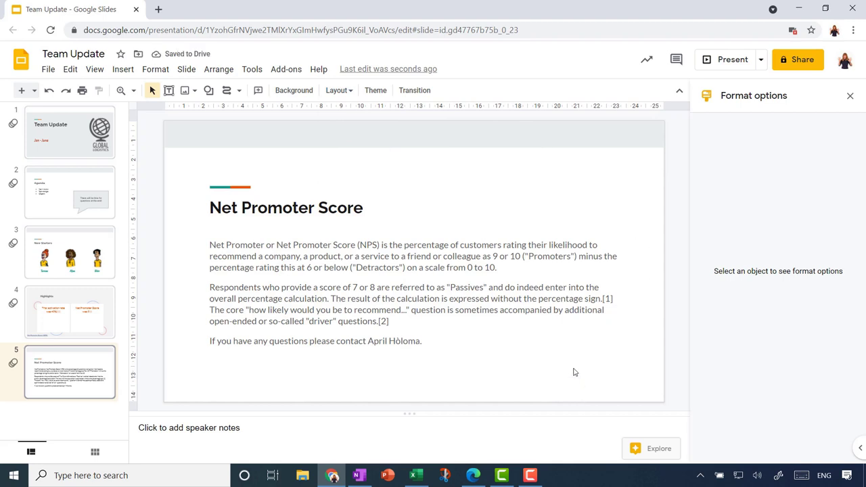
{"action": "left_click", "coordinate": [72, 198]}
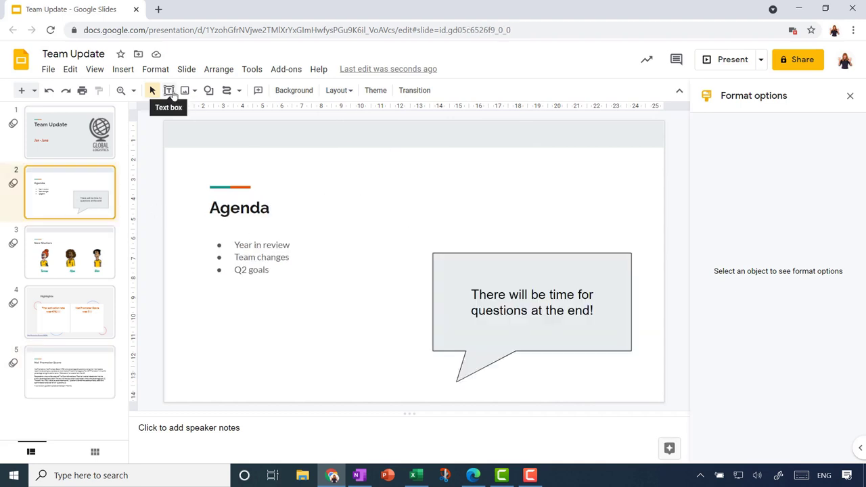
{"action": "left_click", "coordinate": [209, 91]}
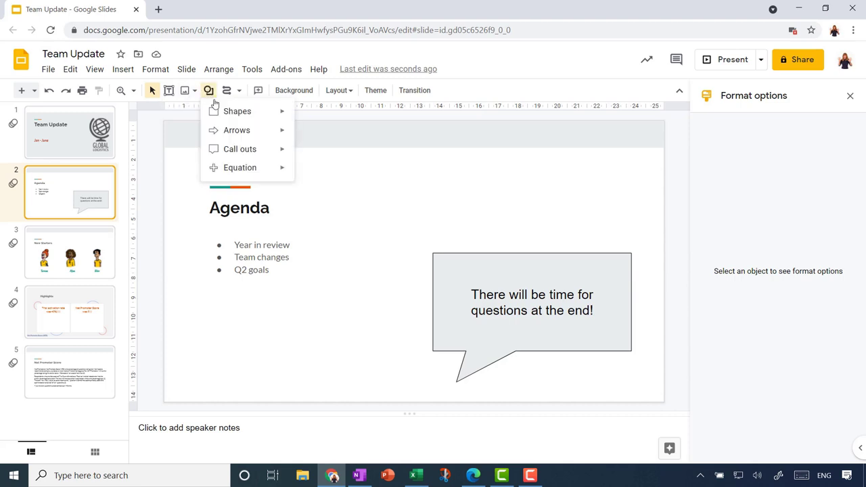
{"action": "mouse_move", "coordinate": [218, 111]}
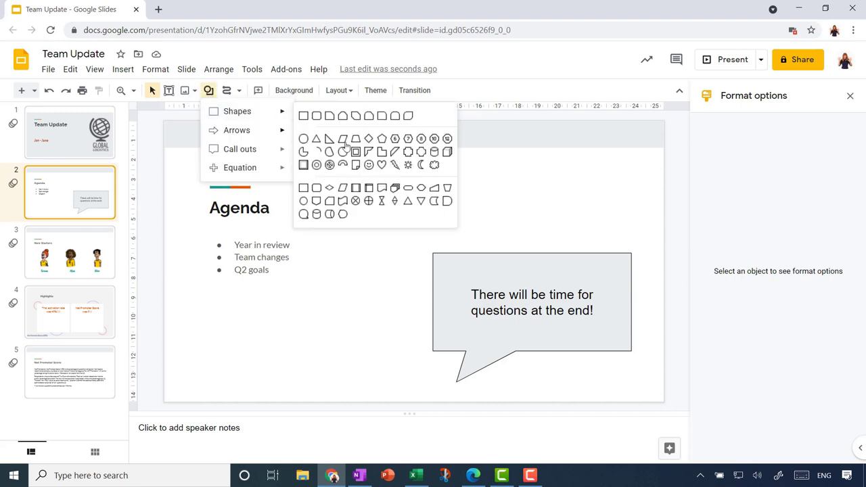
{"action": "left_click", "coordinate": [434, 154]}
{"action": "left_click_drag", "start_coordinate": [479, 158], "coordinate": [544, 242]}
{"action": "left_click_drag", "start_coordinate": [507, 201], "coordinate": [567, 198]}
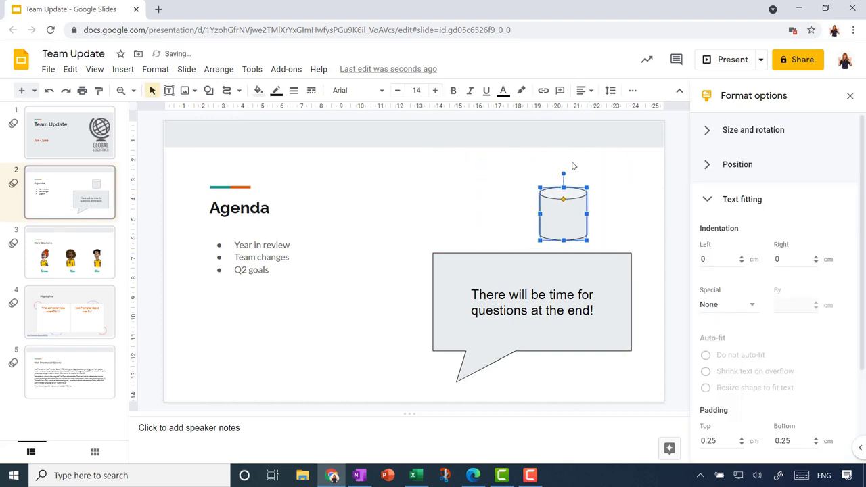
{"action": "left_click_drag", "start_coordinate": [572, 142], "coordinate": [588, 182]}
{"action": "mouse_move", "coordinate": [544, 200]}
{"action": "left_mouse_down"}
{"action": "mouse_move", "coordinate": [515, 189]}
{"action": "mouse_move", "coordinate": [548, 197]}
{"action": "mouse_move", "coordinate": [543, 209]}
{"action": "left_mouse_up"}
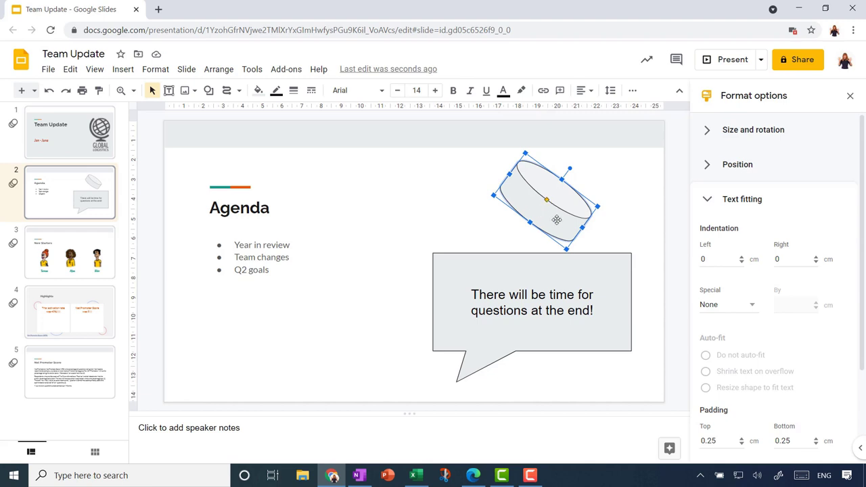
{"action": "key", "text": "Delete"}
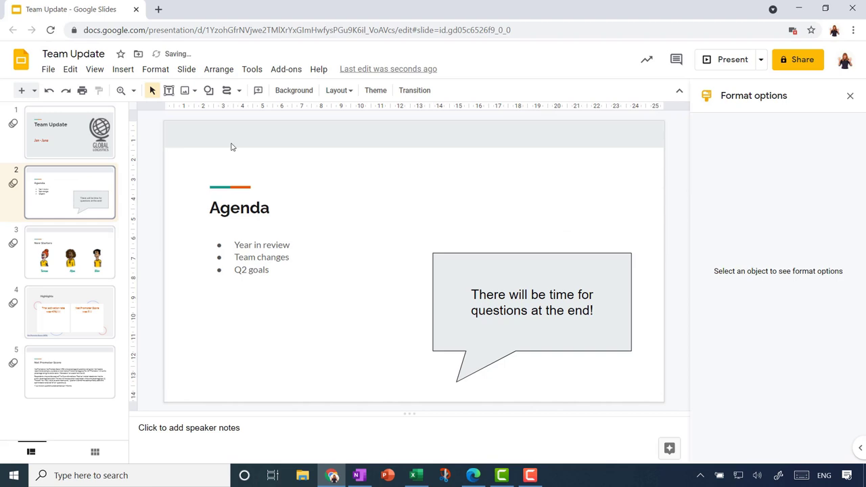
{"action": "left_click", "coordinate": [208, 90]}
{"action": "mouse_move", "coordinate": [224, 111]}
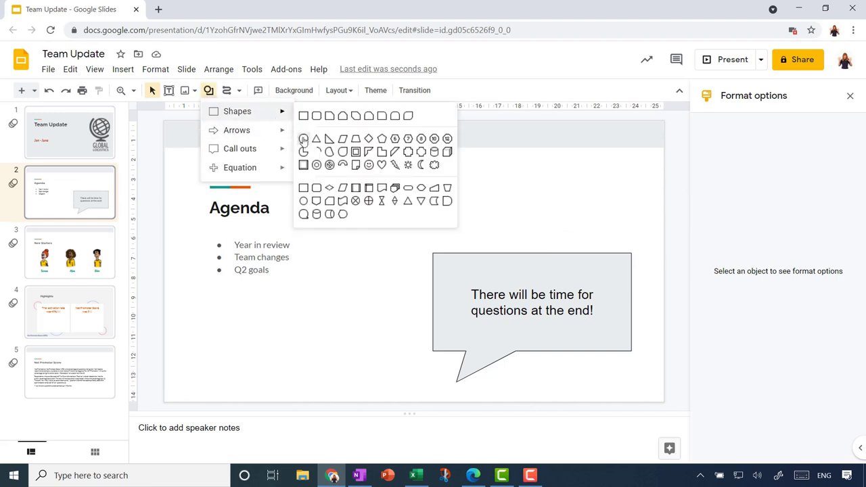
{"action": "left_click", "coordinate": [304, 139]}
{"action": "left_click_drag", "start_coordinate": [370, 169], "coordinate": [492, 241]}
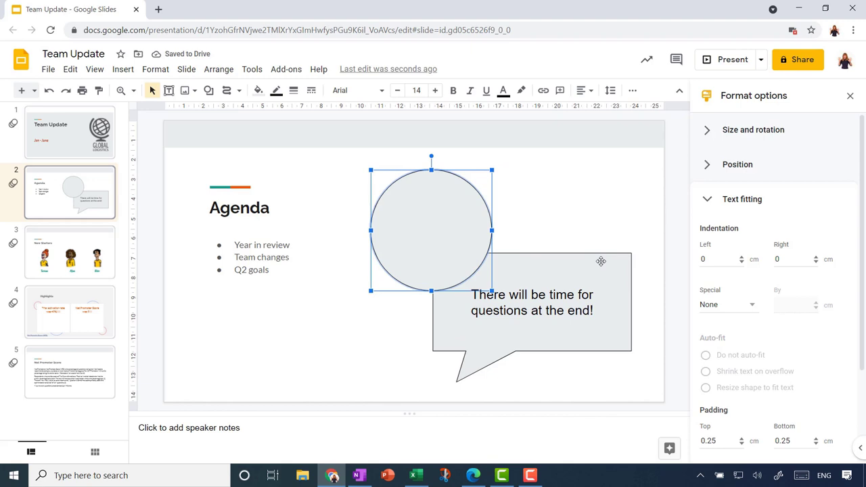
{"action": "key", "text": "Delete"}
{"action": "left_click", "coordinate": [209, 90]}
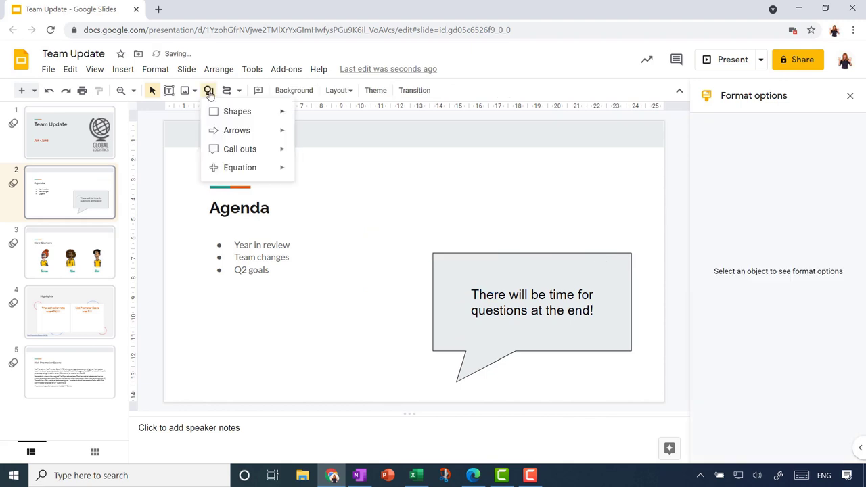
Draw a small grey square and duplicate it twice into a row of three.
{"action": "mouse_move", "coordinate": [227, 112]}
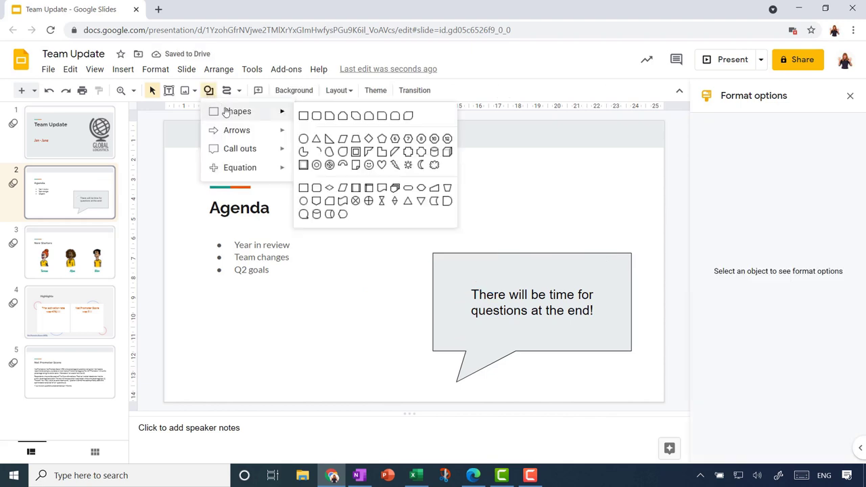
{"action": "left_click", "coordinate": [304, 116]}
{"action": "left_click", "coordinate": [333, 144]}
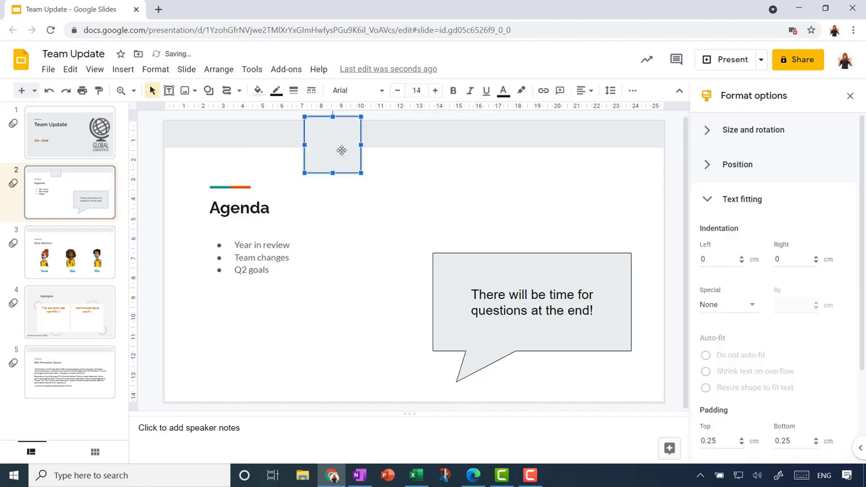
{"action": "left_click_drag", "start_coordinate": [329, 139], "coordinate": [417, 186]}
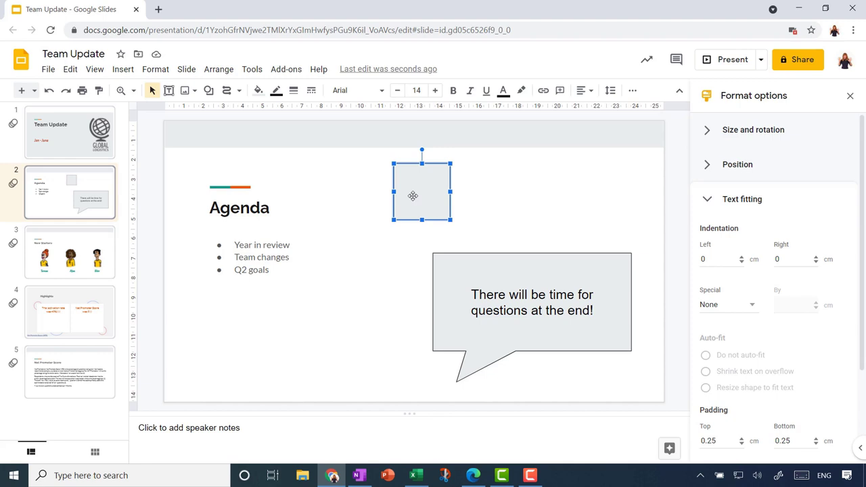
{"action": "key", "text": "ctrl+d"}
{"action": "left_click_drag", "start_coordinate": [413, 195], "coordinate": [559, 187]}
{"action": "key", "text": "ctrl+d"}
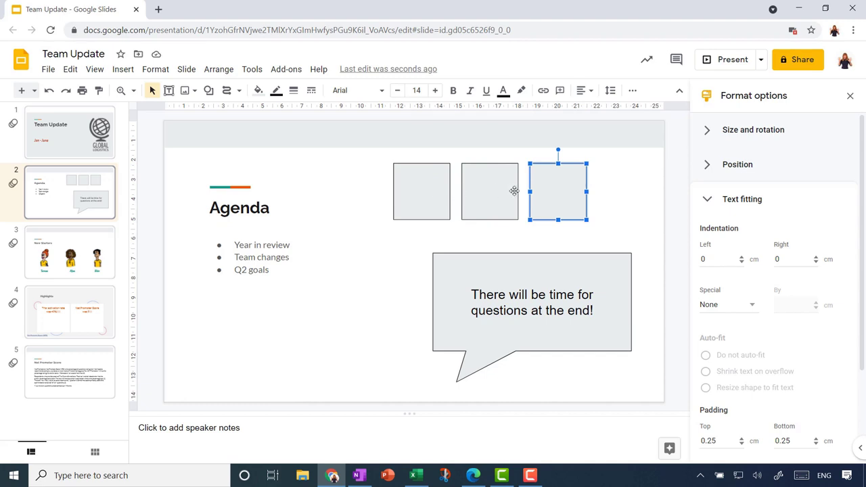
{"action": "left_click_drag", "start_coordinate": [644, 239], "coordinate": [352, 143]}
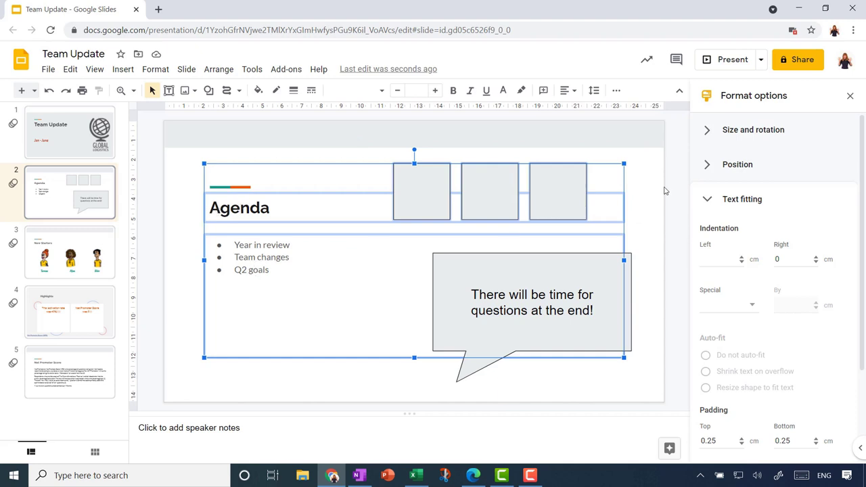
Marquee-select the three grey squares and delete them.
{"action": "left_click", "coordinate": [665, 190]}
{"action": "left_click_drag", "start_coordinate": [636, 232], "coordinate": [365, 143]}
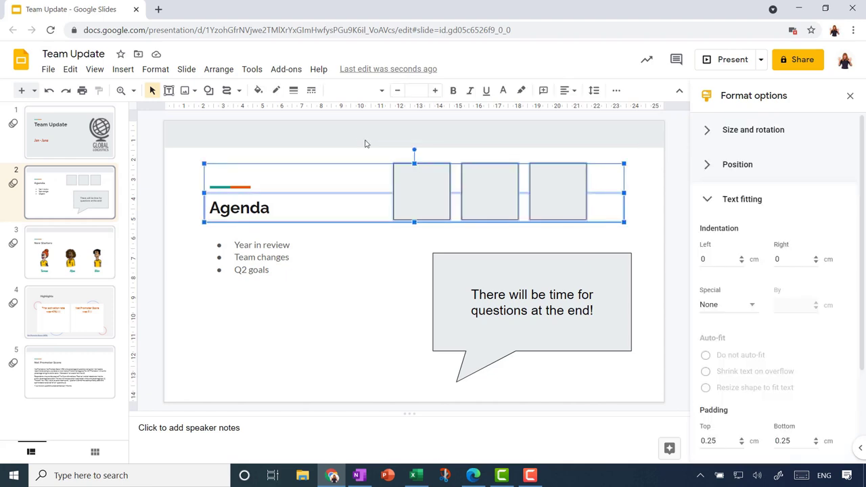
{"action": "left_click", "coordinate": [660, 194]}
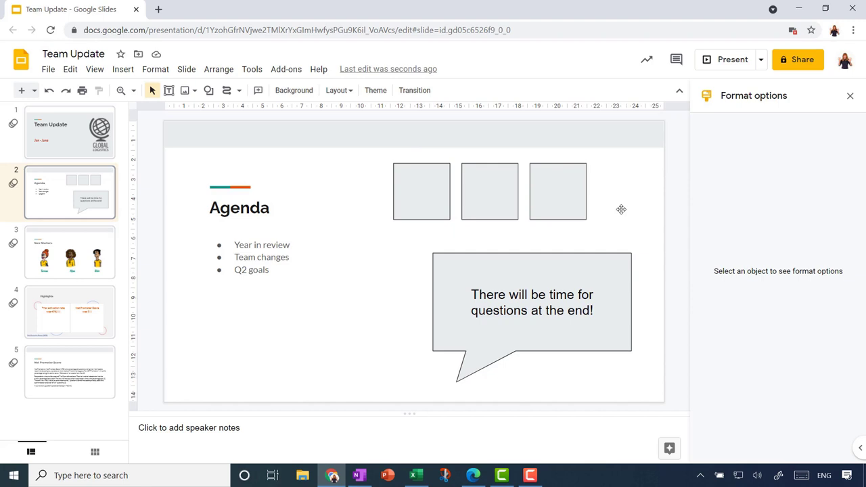
{"action": "left_click_drag", "start_coordinate": [611, 230], "coordinate": [377, 157]}
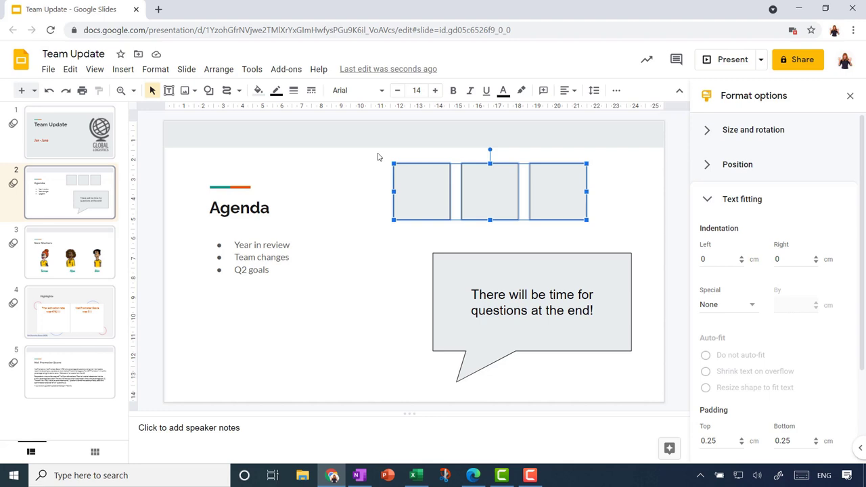
{"action": "key", "text": "Delete"}
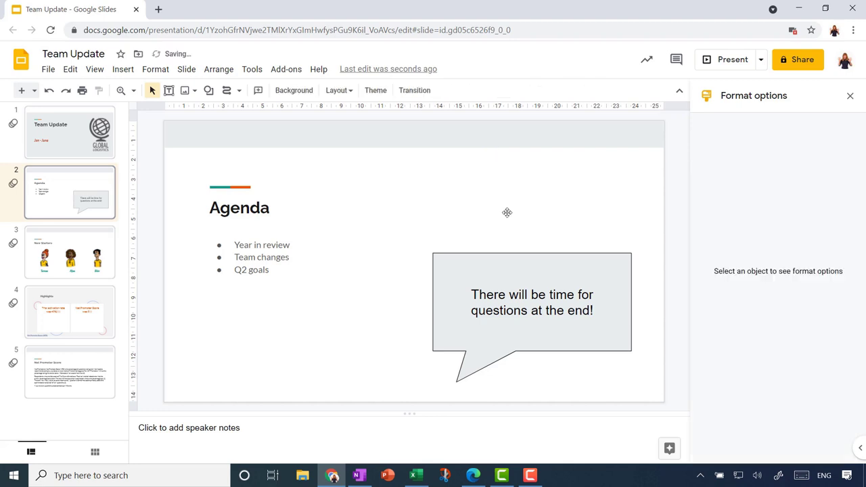
Fill the speech-bubble callout teal and make its text bold white Raleway.
{"action": "left_click", "coordinate": [613, 263]}
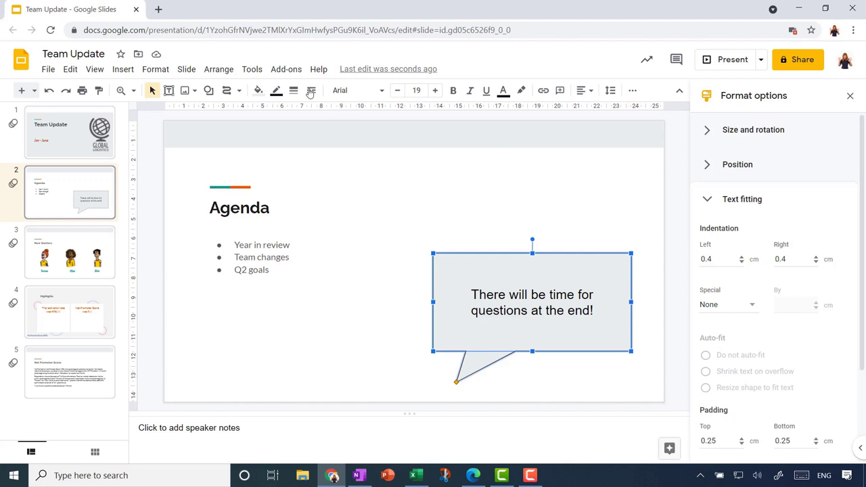
{"action": "left_click", "coordinate": [261, 92]}
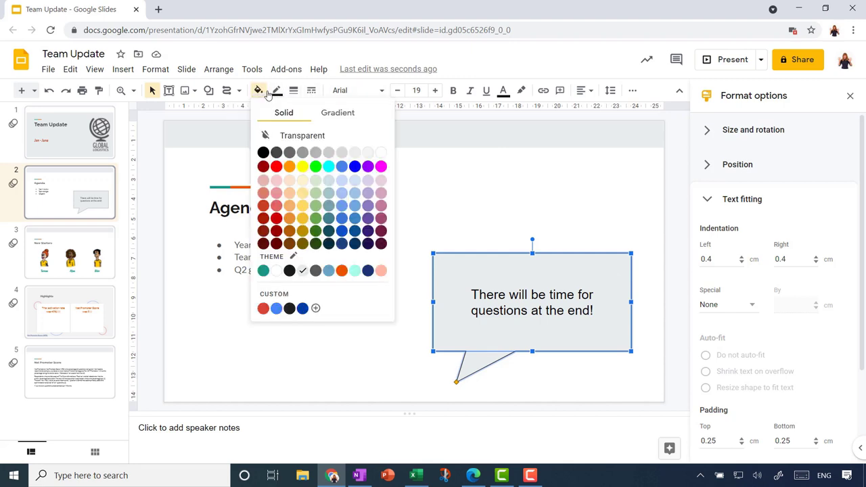
{"action": "left_click", "coordinate": [263, 271]}
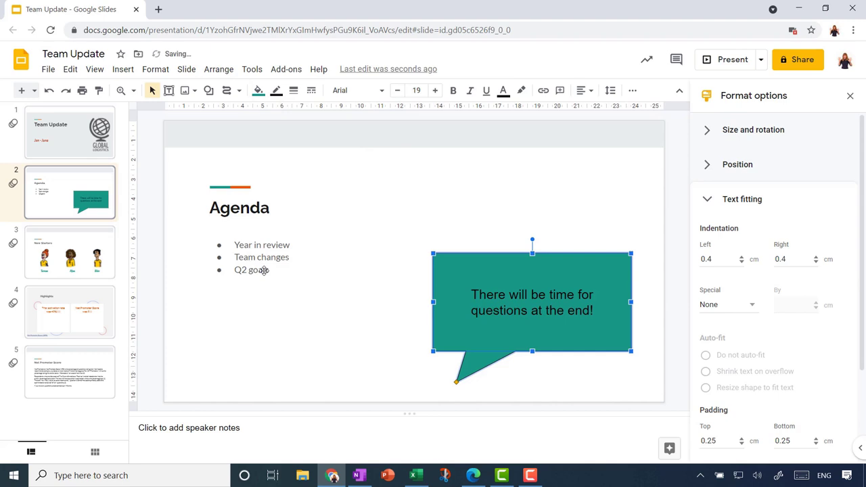
{"action": "left_click", "coordinate": [382, 92]}
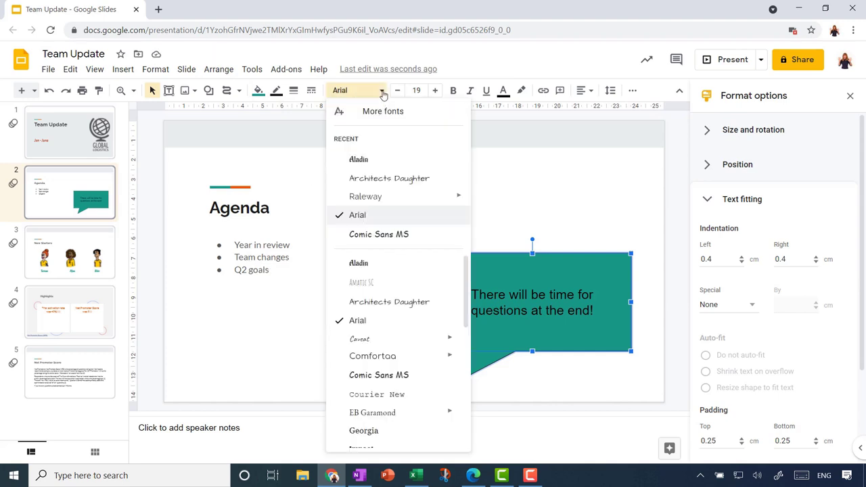
{"action": "left_click", "coordinate": [383, 196]}
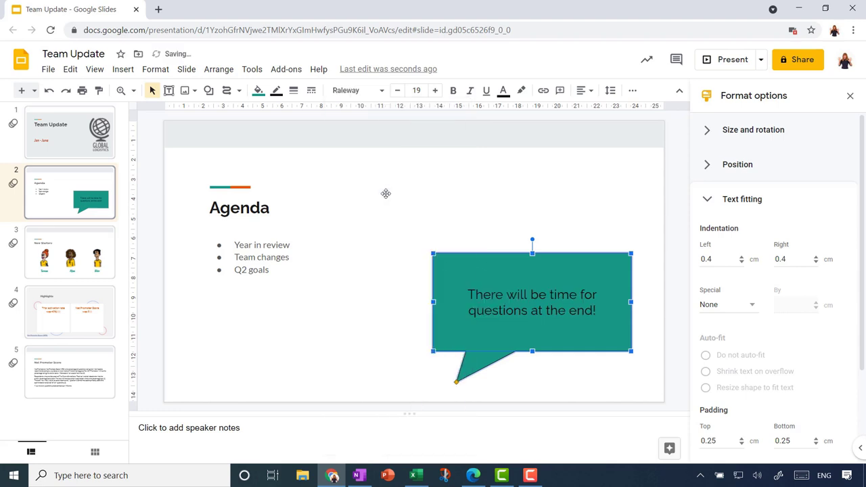
{"action": "left_click", "coordinate": [454, 90]}
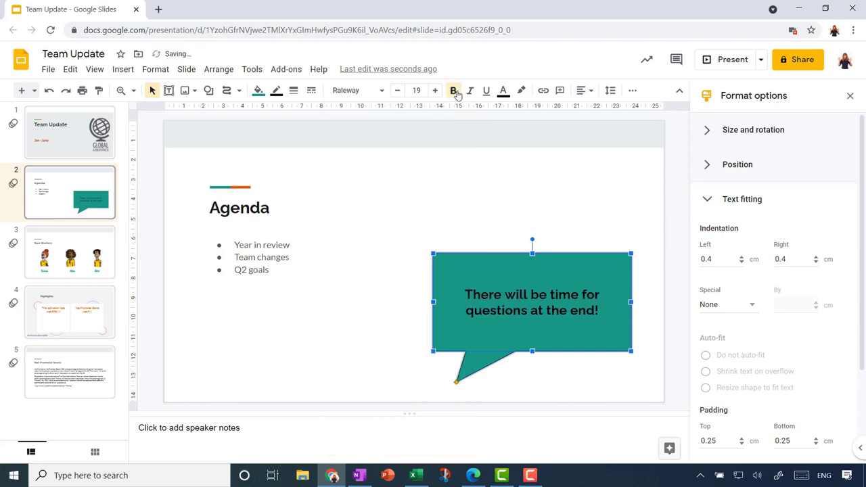
{"action": "left_click", "coordinate": [508, 95]}
{"action": "left_click", "coordinate": [626, 112]}
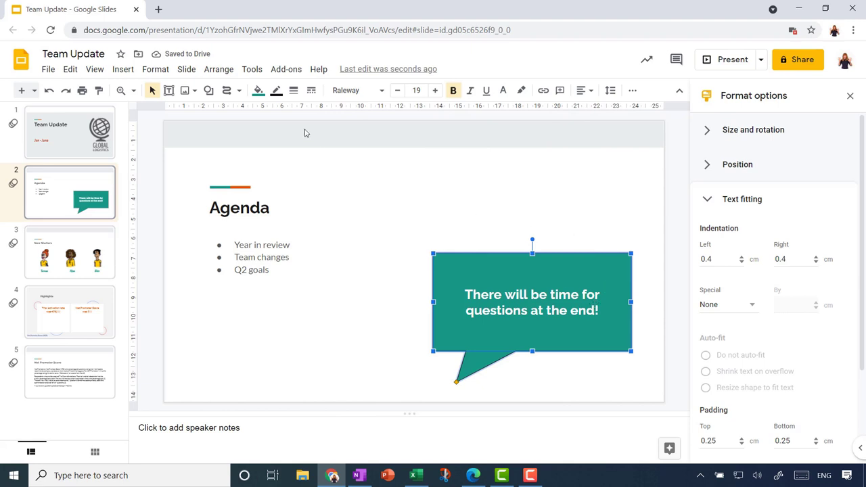
Give the callout a 3px light grey outline.
{"action": "left_click", "coordinate": [293, 90]}
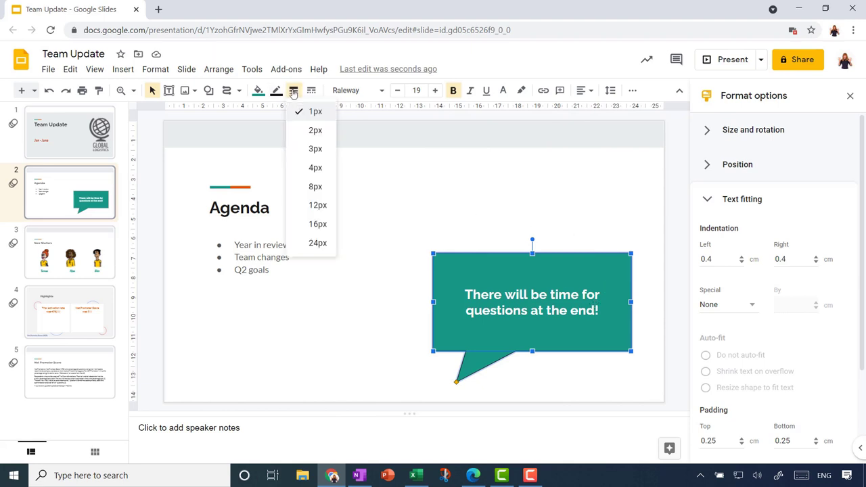
{"action": "left_click", "coordinate": [313, 152]}
{"action": "left_click", "coordinate": [277, 90]}
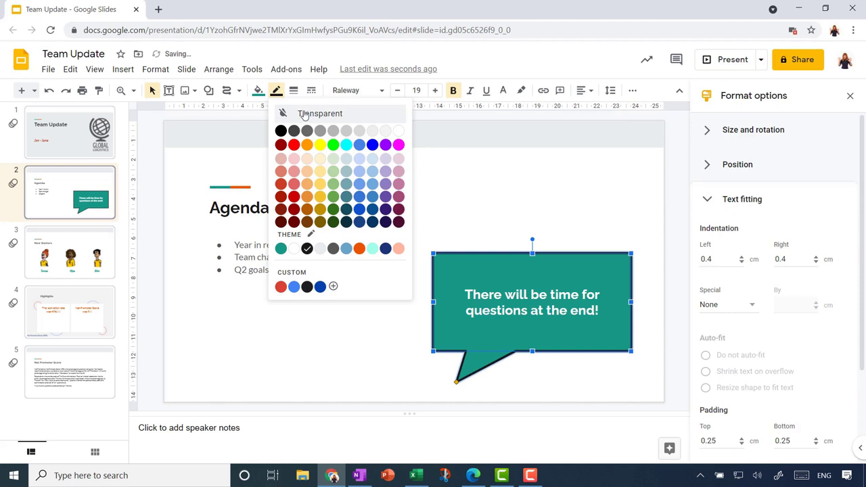
{"action": "left_click", "coordinate": [346, 131]}
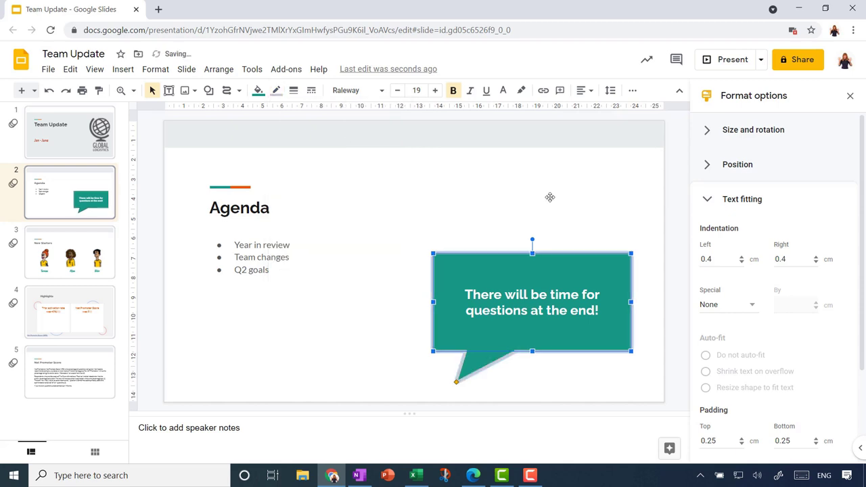
{"action": "left_click", "coordinate": [569, 208]}
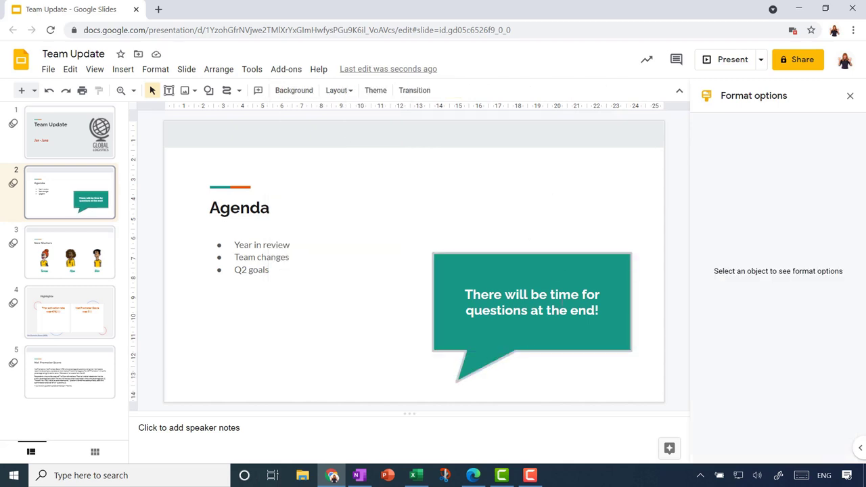
{"action": "left_click", "coordinate": [559, 310]}
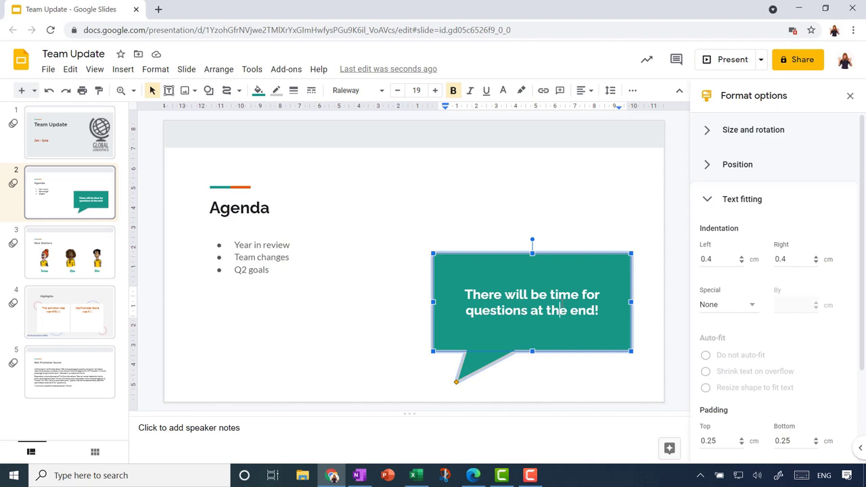
{"action": "left_click", "coordinate": [590, 93]}
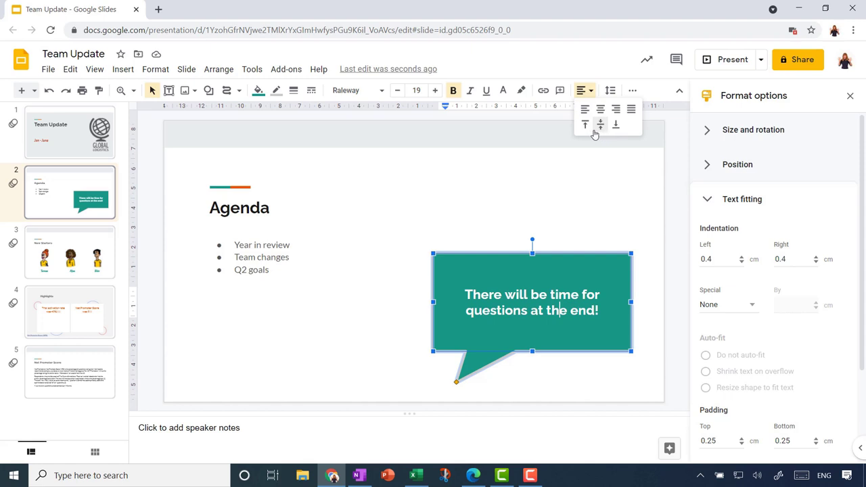
{"action": "left_click", "coordinate": [586, 126]}
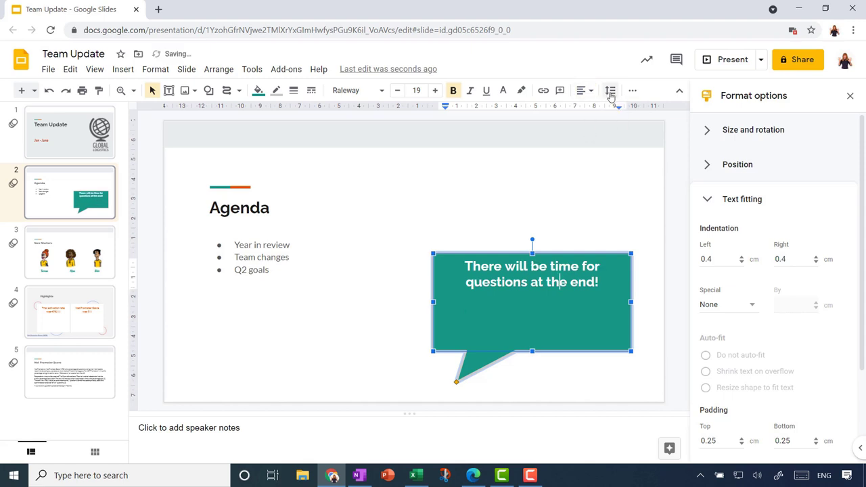
{"action": "left_click", "coordinate": [589, 92]}
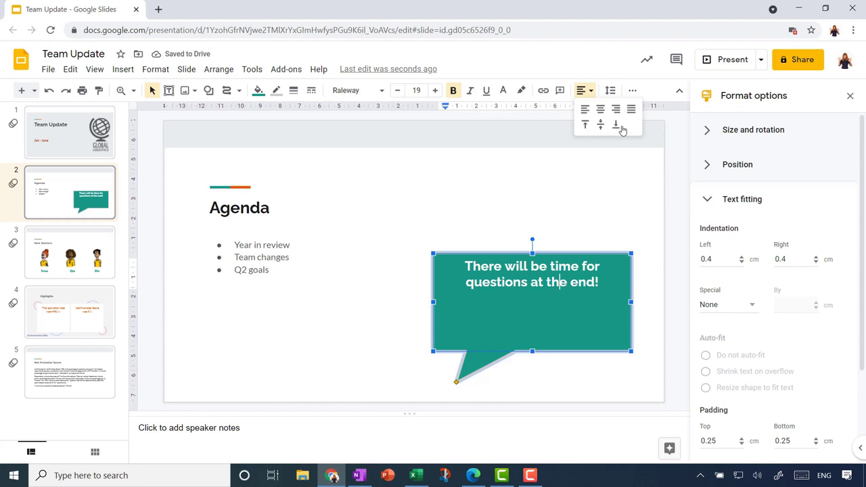
{"action": "left_click", "coordinate": [600, 125]}
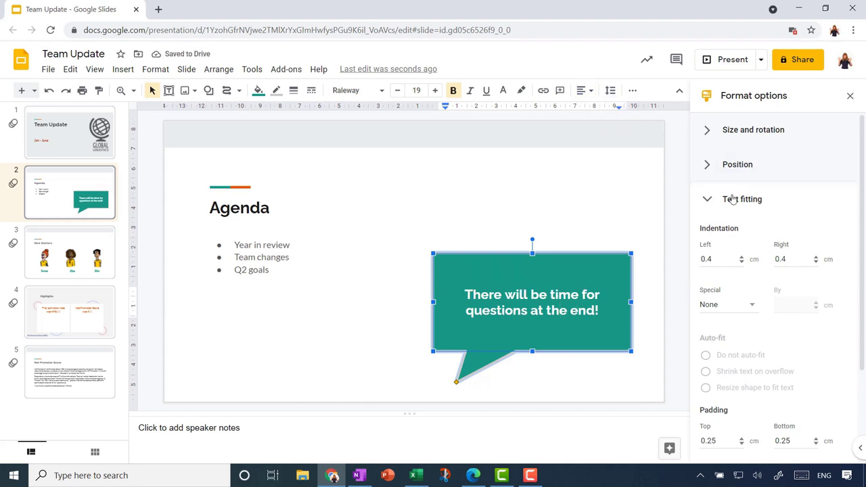
{"action": "left_click", "coordinate": [707, 199]}
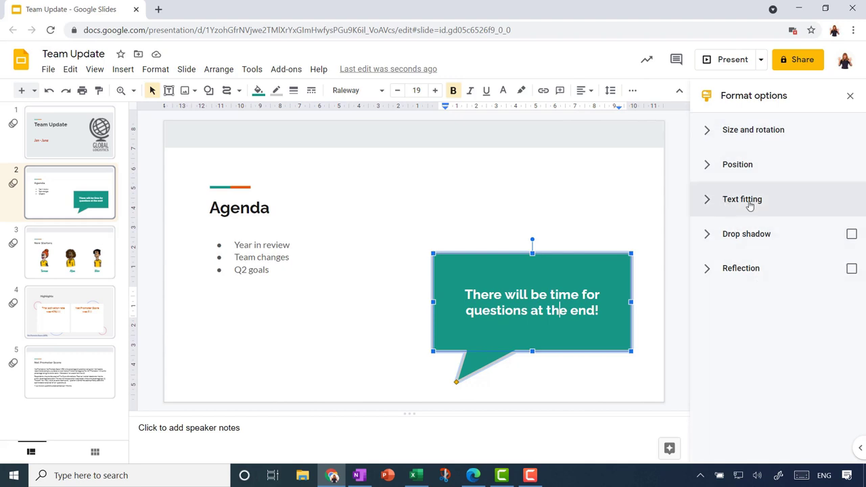
{"action": "left_click", "coordinate": [707, 201]}
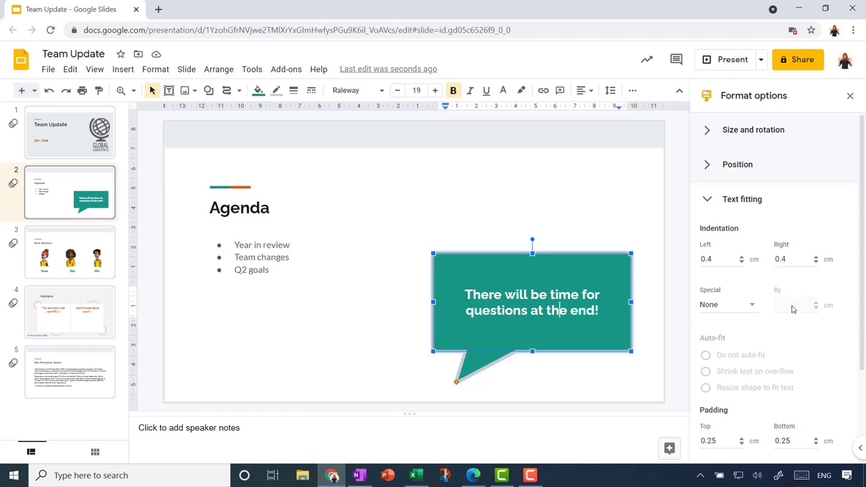
{"action": "left_click", "coordinate": [752, 306]}
{"action": "left_click", "coordinate": [752, 306]}
{"action": "scroll", "coordinate": [799, 343], "scroll_direction": "down", "scroll_amount": 2}
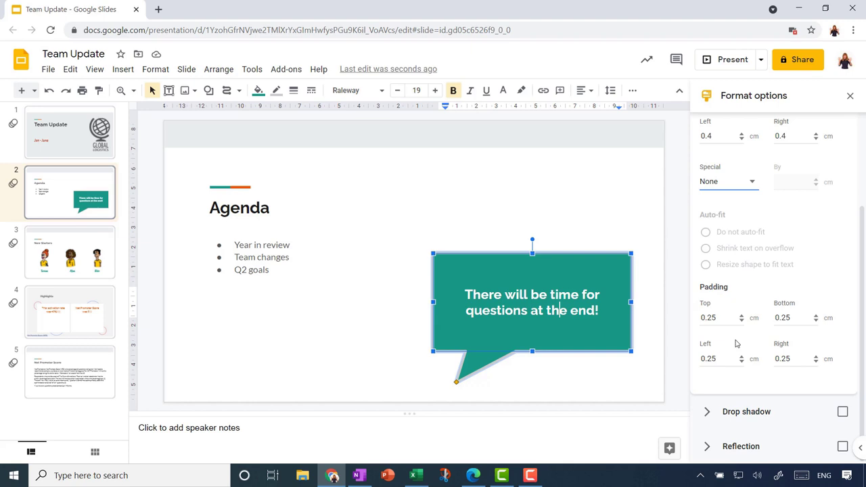
{"action": "left_click", "coordinate": [465, 183]}
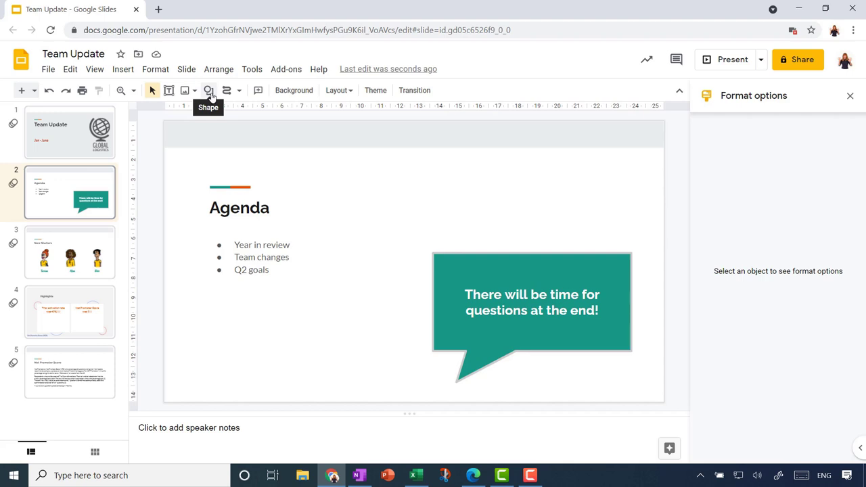
Draw a freehand wavy curve from below the Q2 goals bullet to the teal callout's left edge.
{"action": "left_click", "coordinate": [238, 90]}
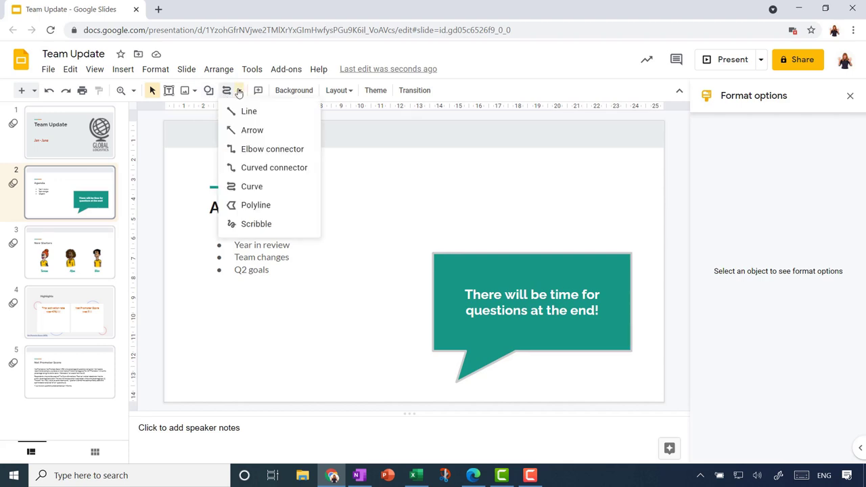
{"action": "left_click", "coordinate": [267, 187]}
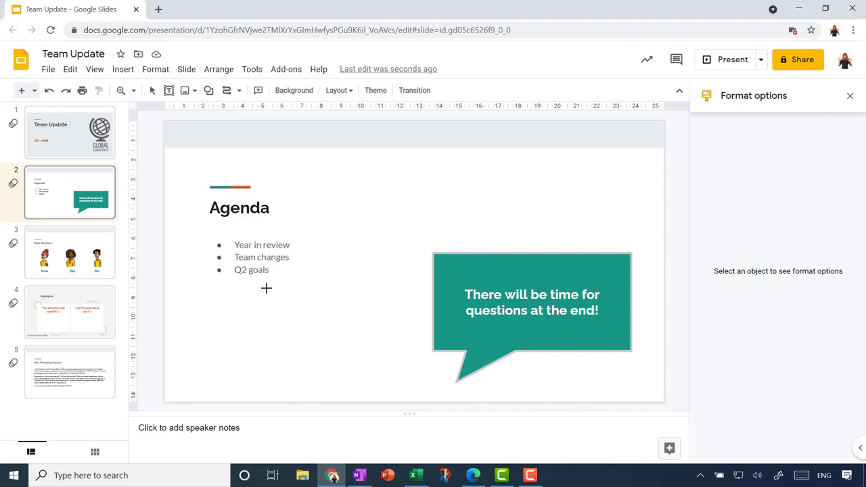
{"action": "mouse_move", "coordinate": [265, 283]}
{"action": "left_mouse_down"}
{"action": "mouse_move", "coordinate": [282, 327]}
{"action": "mouse_move", "coordinate": [317, 314]}
{"action": "mouse_move", "coordinate": [321, 302]}
{"action": "mouse_move", "coordinate": [359, 322]}
{"action": "mouse_move", "coordinate": [372, 361]}
{"action": "mouse_move", "coordinate": [394, 342]}
{"action": "mouse_move", "coordinate": [389, 302]}
{"action": "mouse_move", "coordinate": [421, 307]}
{"action": "left_mouse_up"}
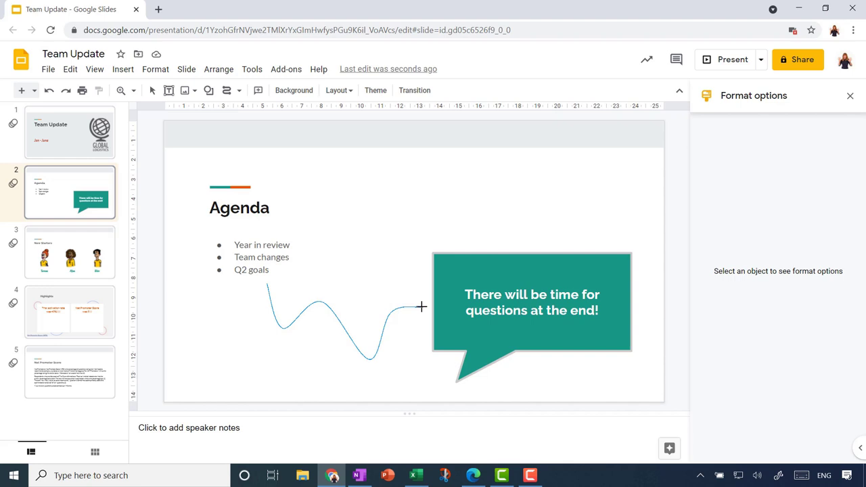
{"action": "left_click_drag", "start_coordinate": [421, 307], "coordinate": [423, 307]}
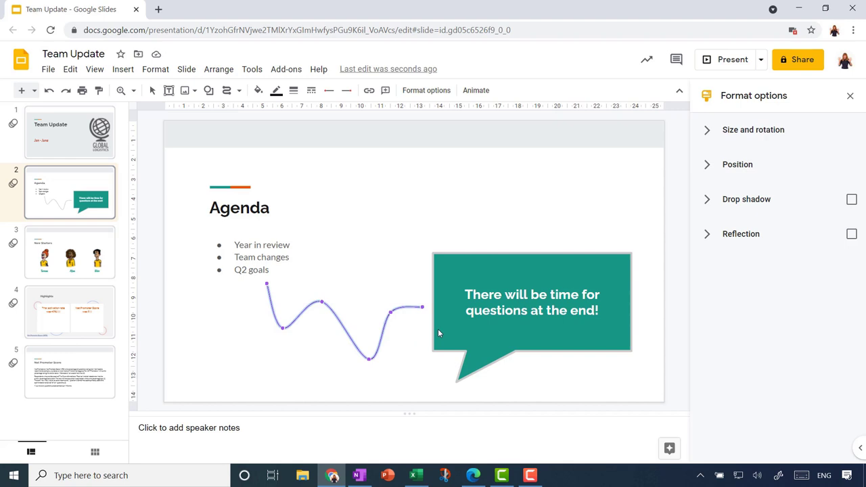
Make the curve a noticeably thicker, solid line.
{"action": "left_click", "coordinate": [294, 92]}
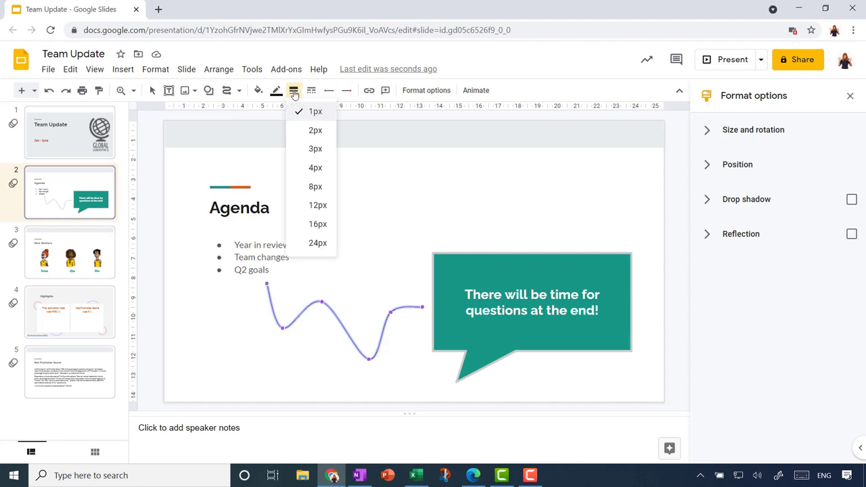
{"action": "left_click", "coordinate": [314, 167]}
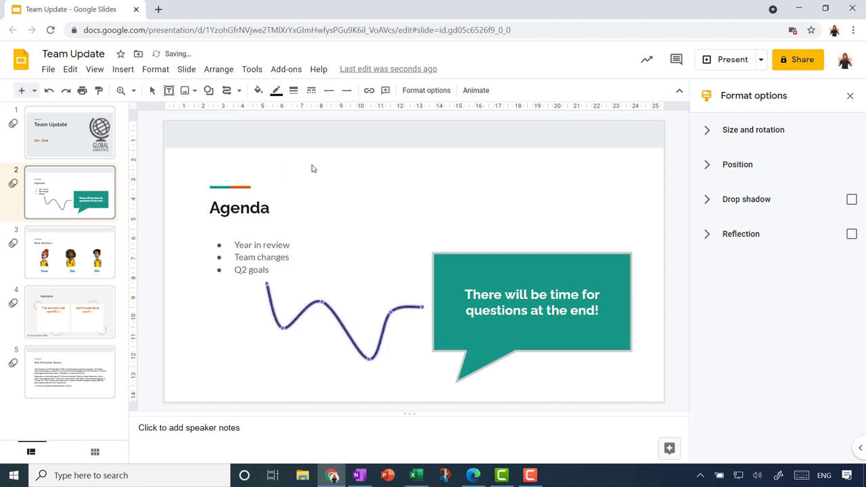
{"action": "left_click", "coordinate": [311, 93]}
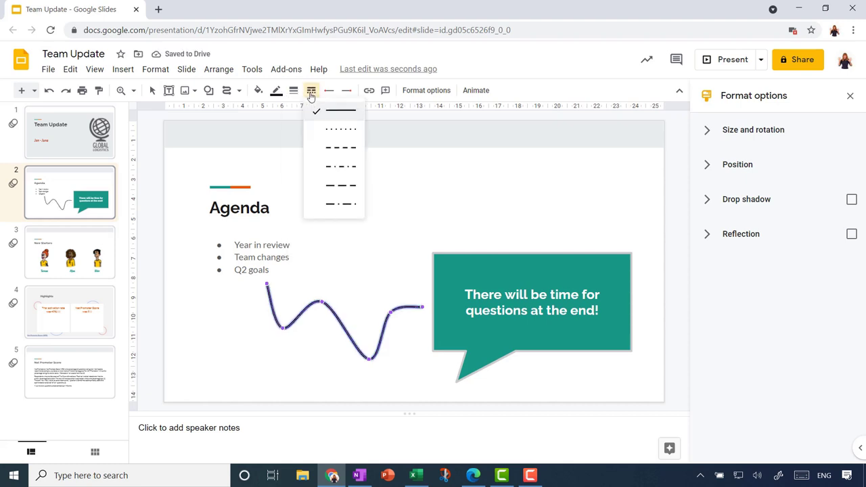
{"action": "left_click", "coordinate": [311, 93]}
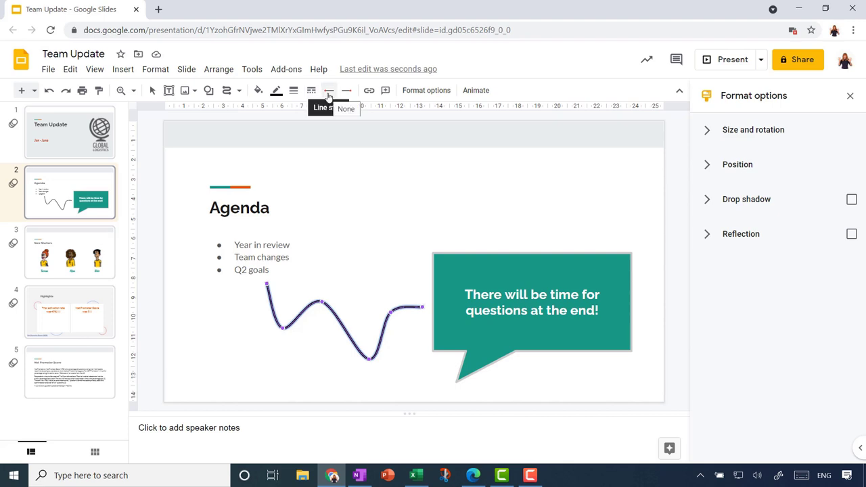
Give the curve a filled arrowhead at its end and an open circle at its start.
{"action": "left_click", "coordinate": [347, 93]}
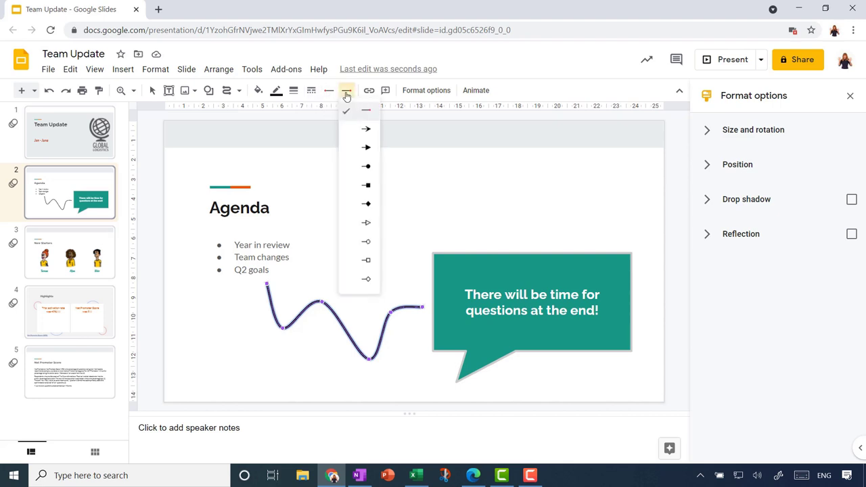
{"action": "left_click", "coordinate": [361, 148]}
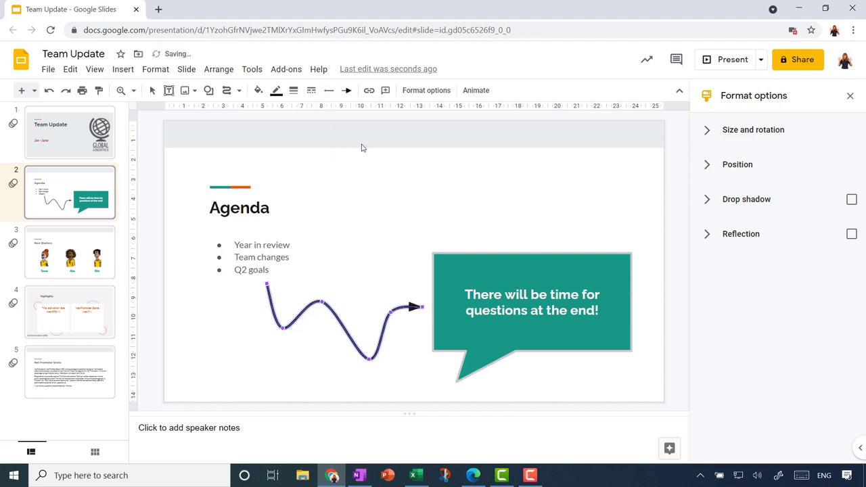
{"action": "left_click", "coordinate": [329, 92]}
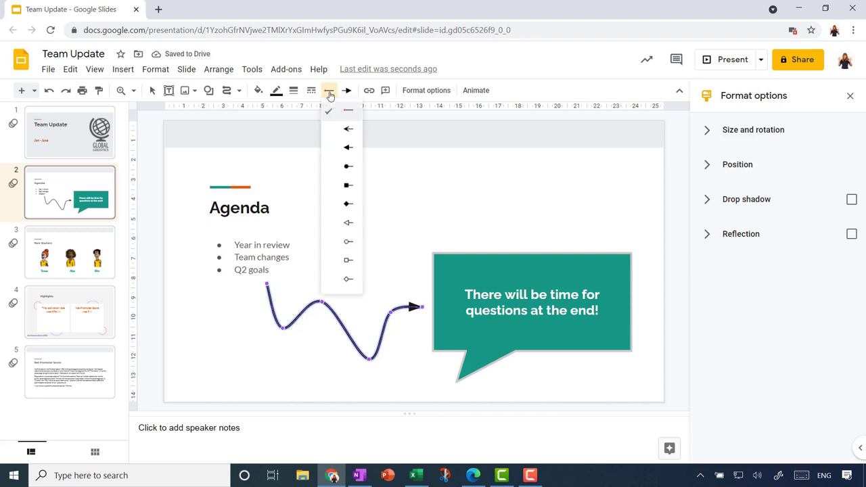
{"action": "left_click", "coordinate": [348, 242]}
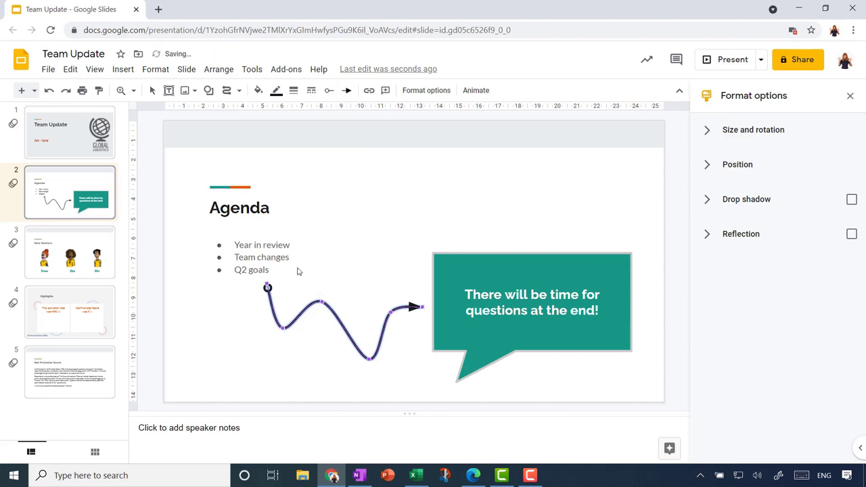
{"action": "left_click", "coordinate": [214, 368]}
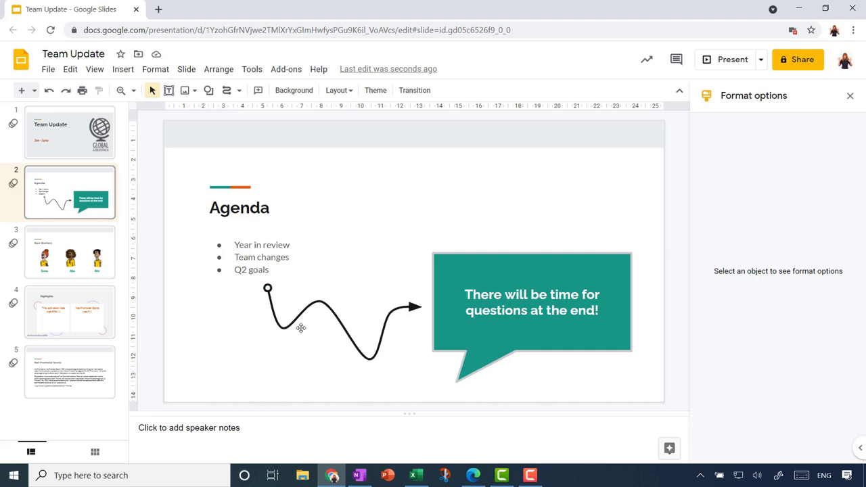
{"action": "left_click", "coordinate": [312, 307]}
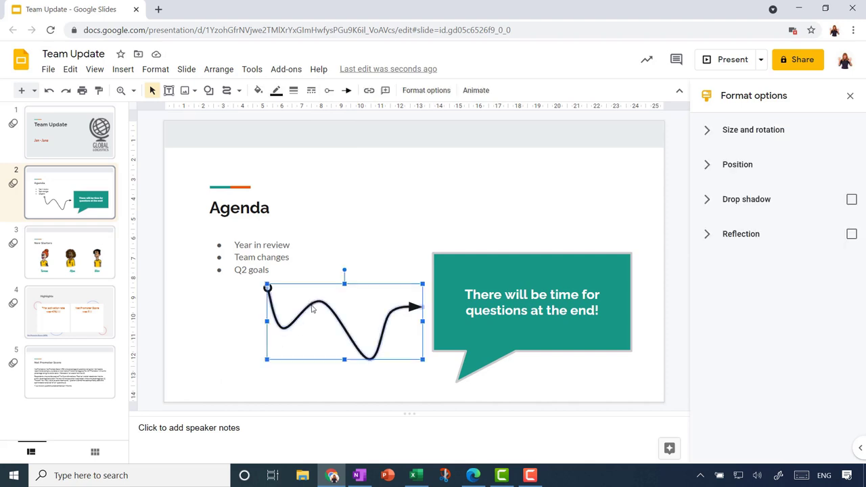
Increase the curved line's arrowhead size under Format > Borders and lines.
{"action": "left_click", "coordinate": [155, 70]}
{"action": "mouse_move", "coordinate": [194, 236]}
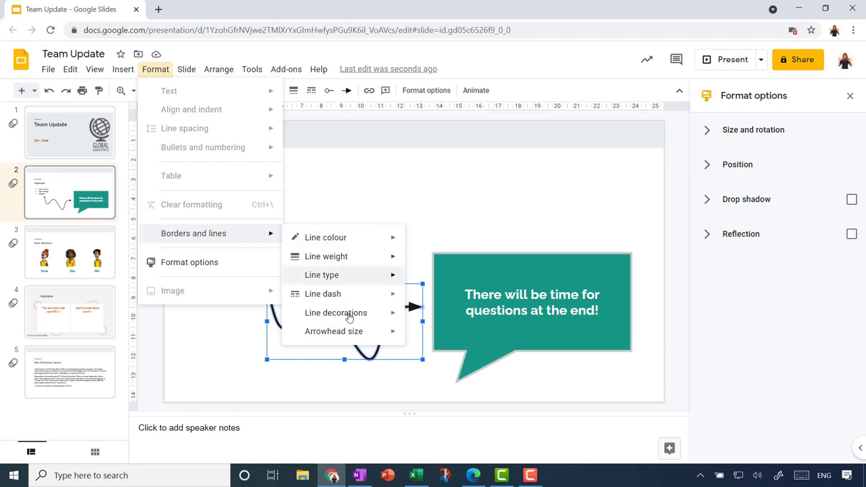
{"action": "mouse_move", "coordinate": [350, 333]}
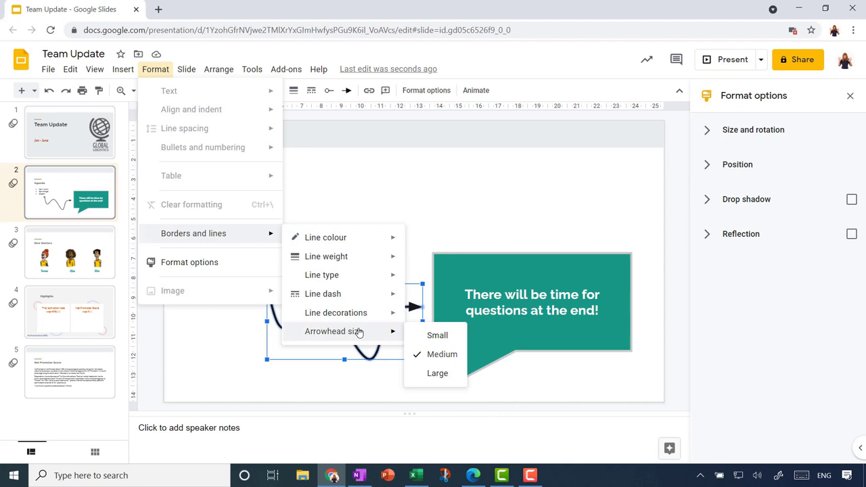
{"action": "left_click", "coordinate": [444, 373]}
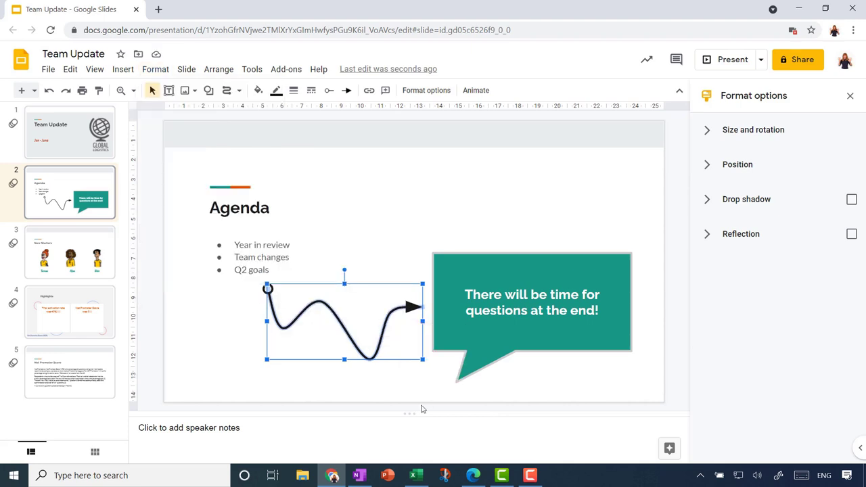
Edit the curve's points: shift the lower-left bend right, lower the peak, nudge the bottom left.
{"action": "right_click", "coordinate": [311, 311]}
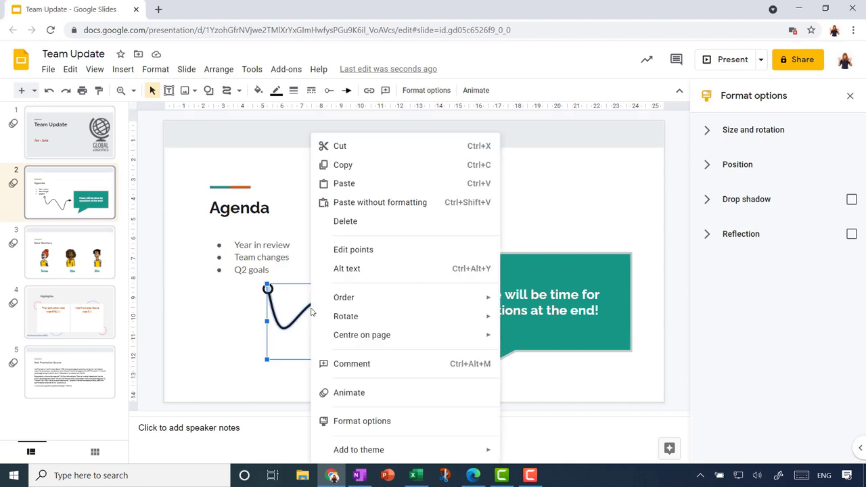
{"action": "left_click", "coordinate": [369, 251]}
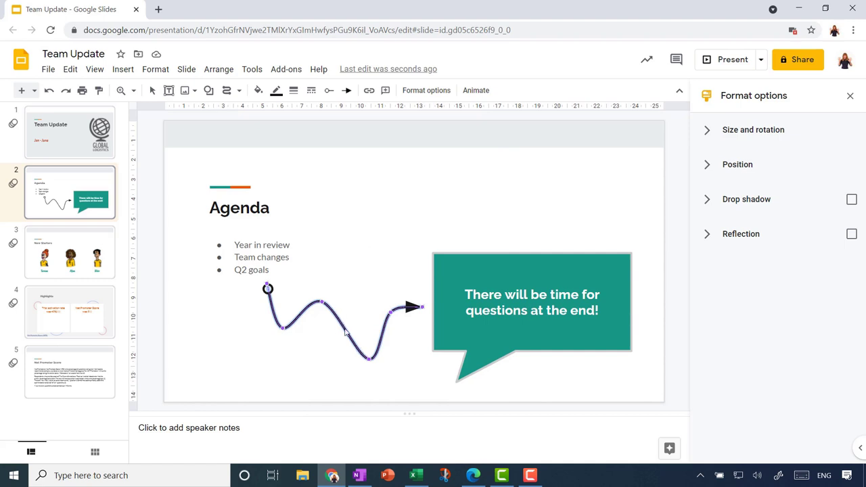
{"action": "left_click_drag", "start_coordinate": [283, 328], "coordinate": [294, 328]}
{"action": "left_click_drag", "start_coordinate": [320, 302], "coordinate": [325, 312]}
{"action": "left_click_drag", "start_coordinate": [368, 359], "coordinate": [360, 359]}
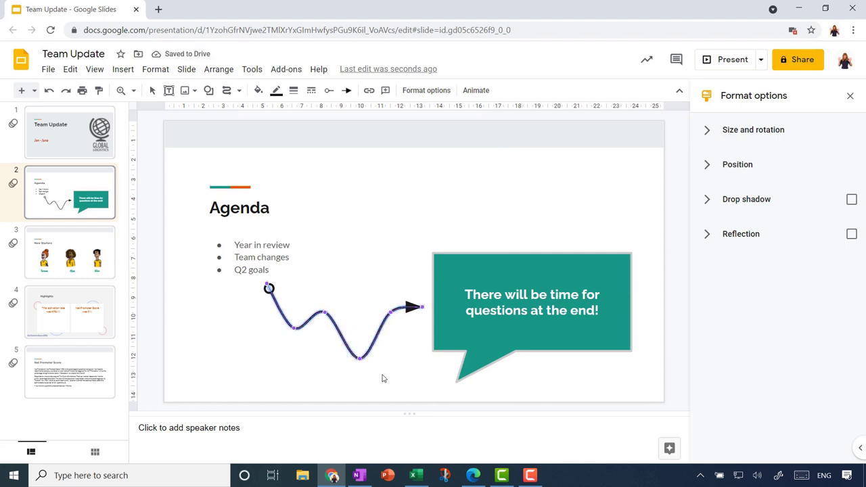
{"action": "key", "text": "Escape"}
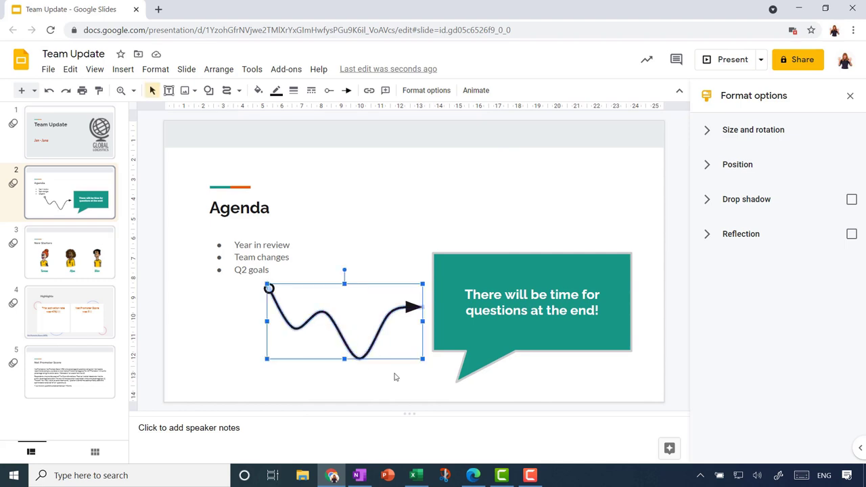
Change the teal callout to a rounded rectangle callout and stretch its tail down-left.
{"action": "left_click", "coordinate": [535, 264]}
{"action": "right_click", "coordinate": [541, 255]}
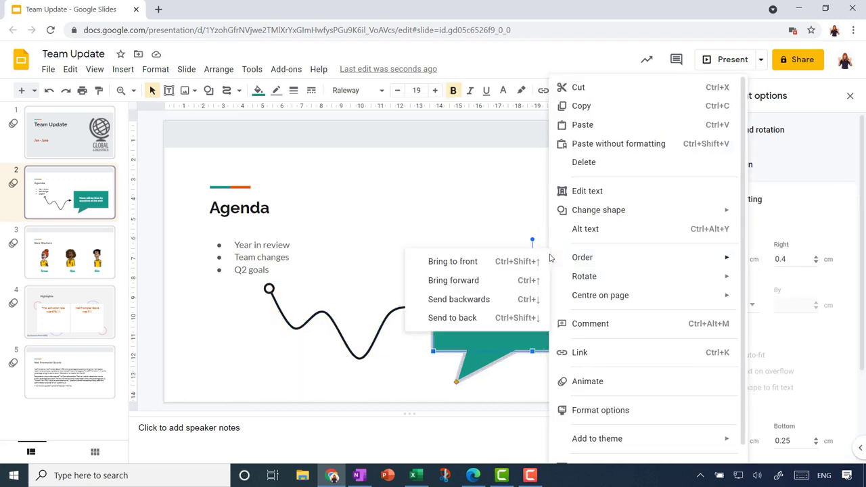
{"action": "mouse_move", "coordinate": [637, 214]}
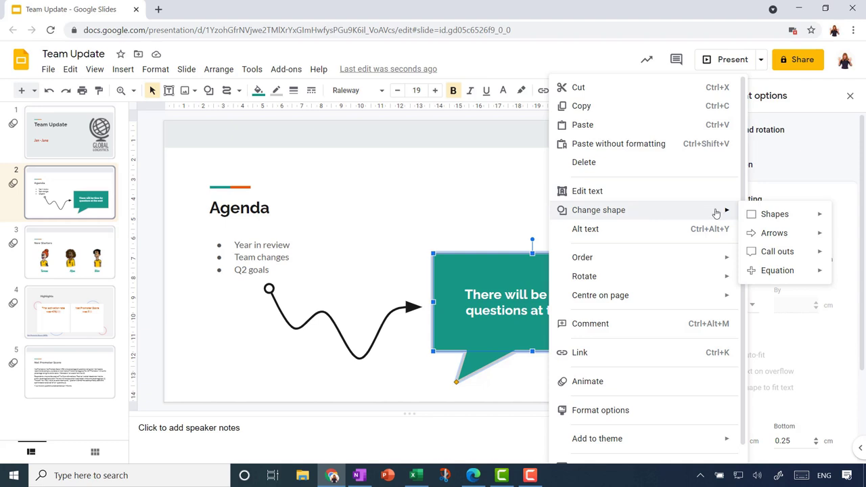
{"action": "mouse_move", "coordinate": [780, 254]}
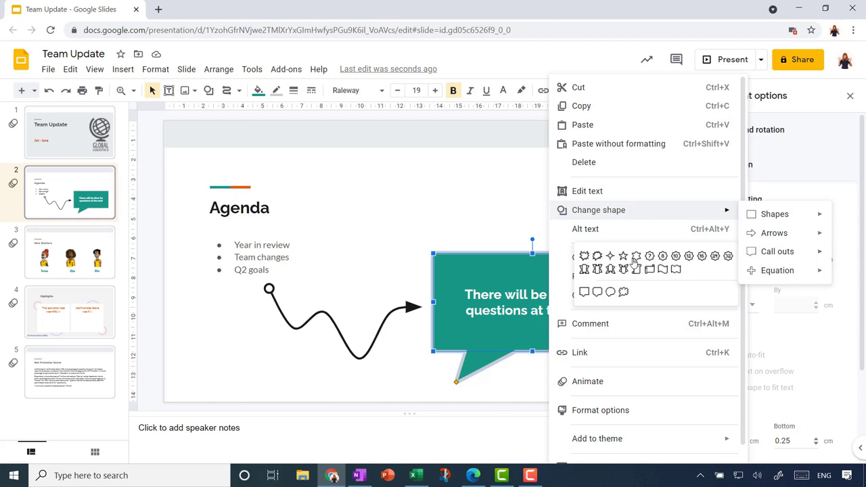
{"action": "left_click", "coordinate": [598, 292]}
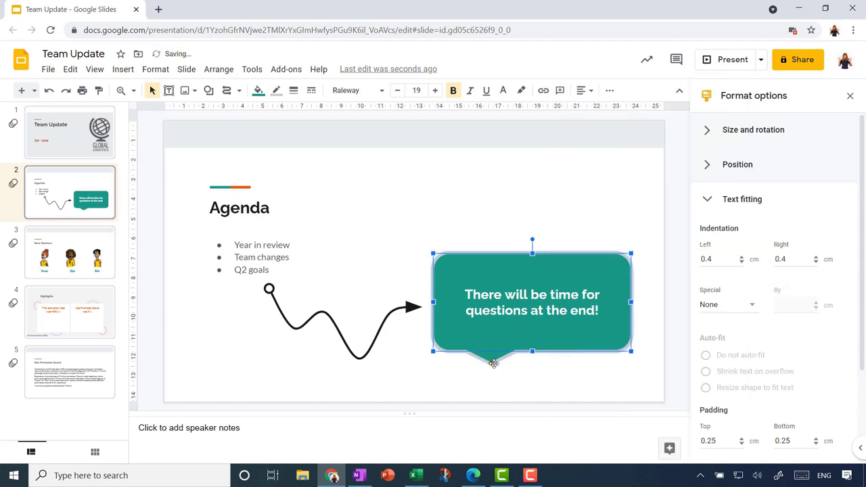
{"action": "left_click_drag", "start_coordinate": [490, 364], "coordinate": [447, 385]}
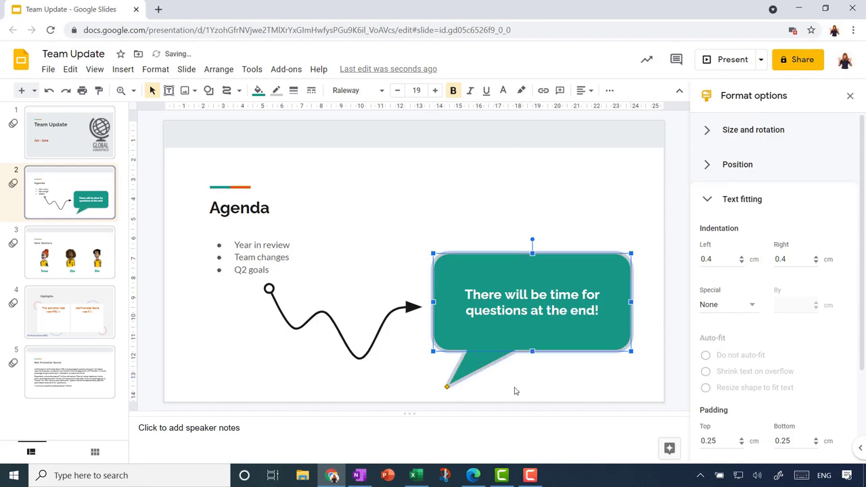
{"action": "left_click", "coordinate": [536, 390]}
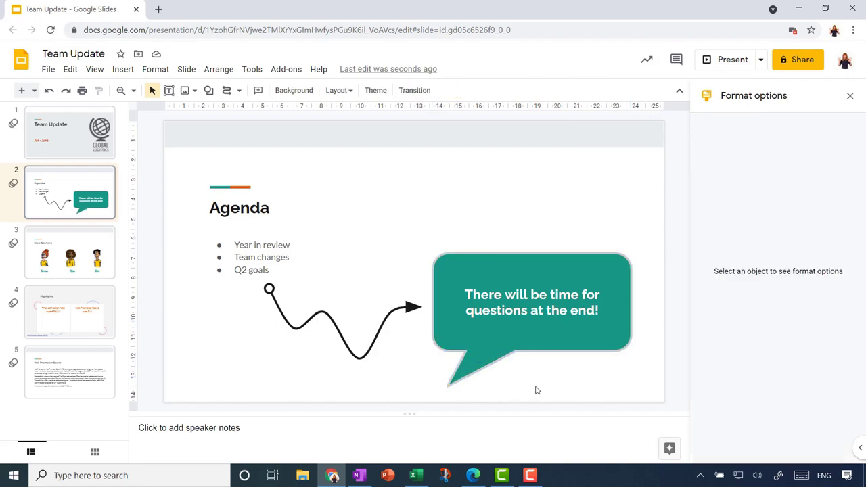